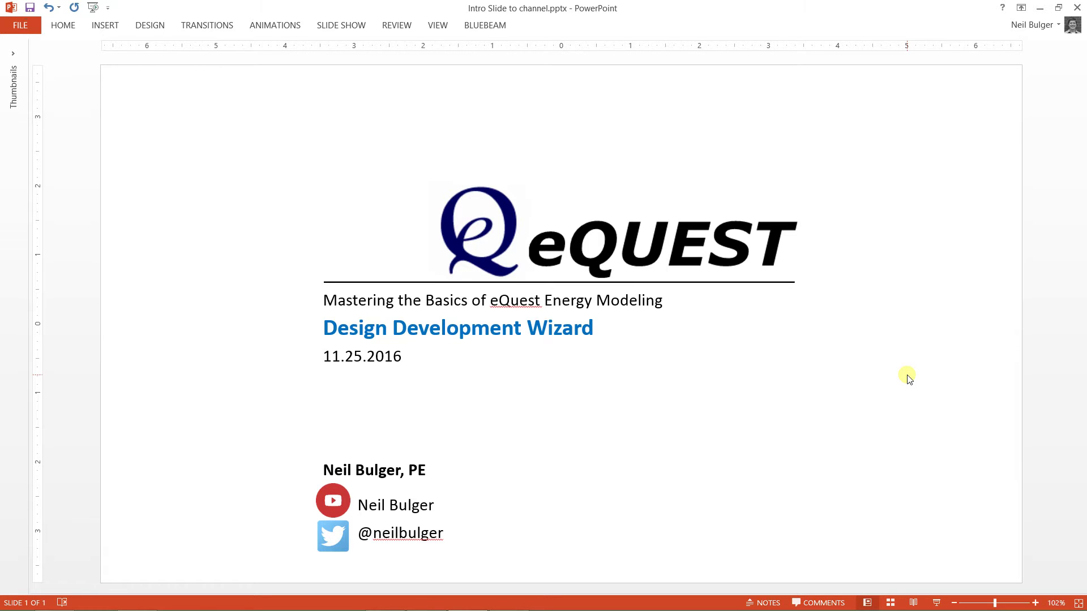
Switch from the PowerPoint intro slide to the eQUEST Integral Office_DD project window
key("alt+Tab")
key("alt+Tab")
key("alt+Tab")
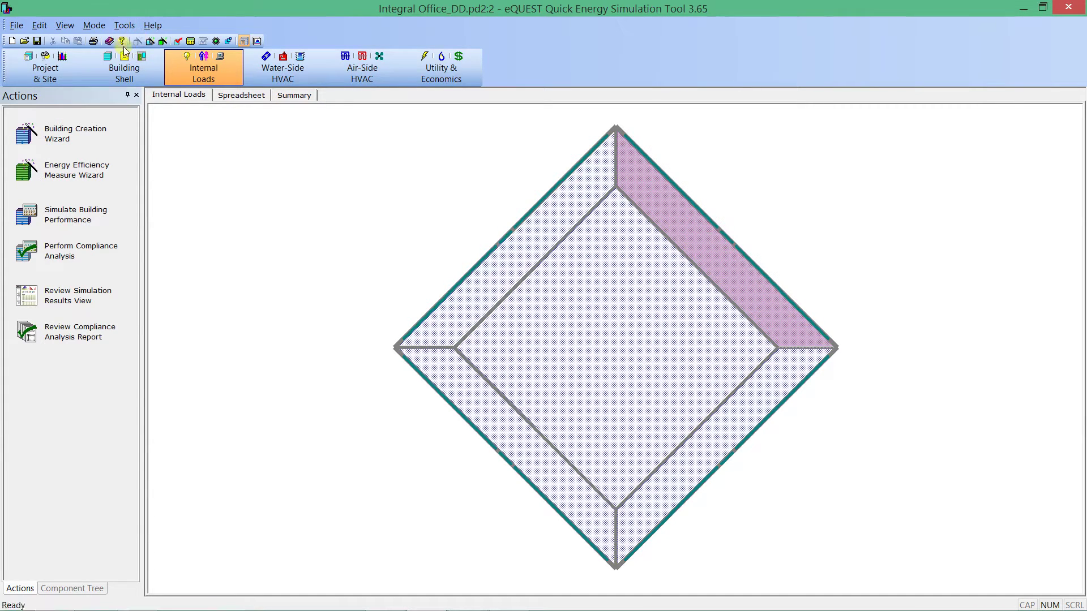
Launch the Design Development Wizard from Tools, saving project changes and accepting the wizard warning
left_click(125, 26)
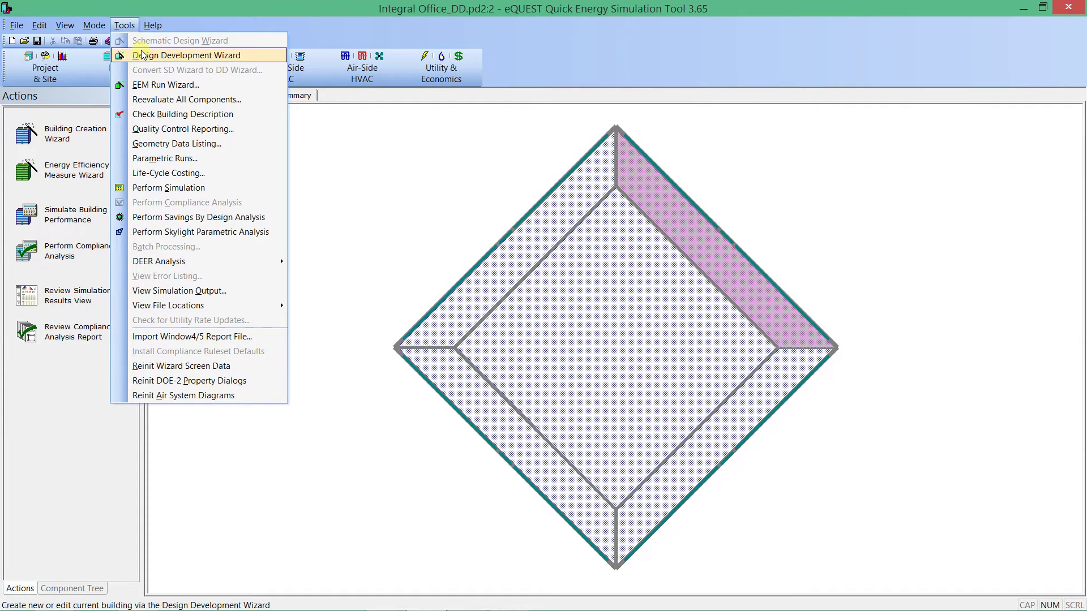
left_click(172, 56)
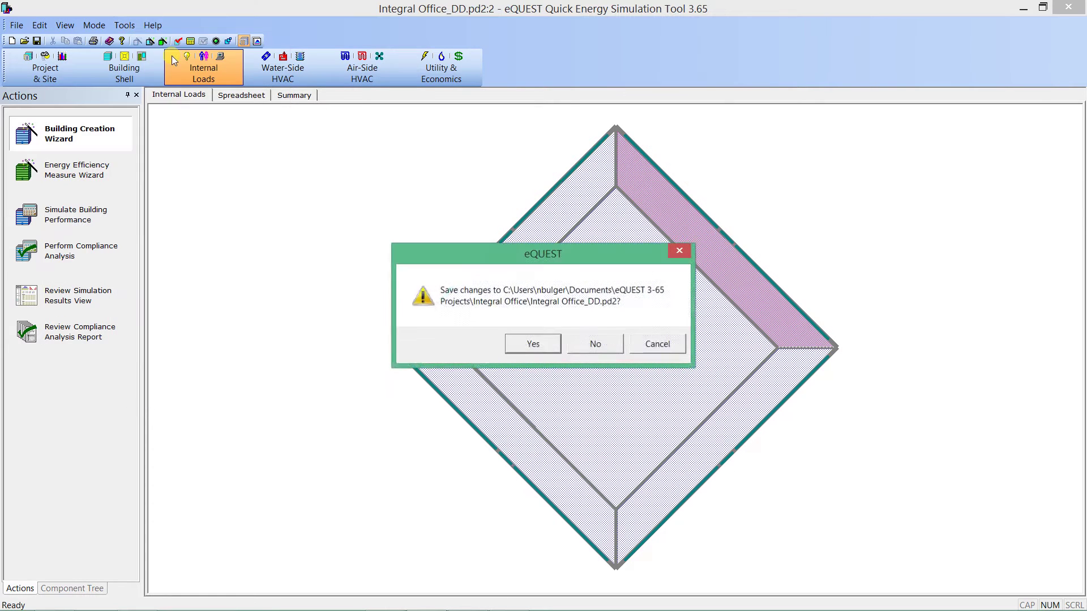
left_click(533, 343)
left_click(610, 401)
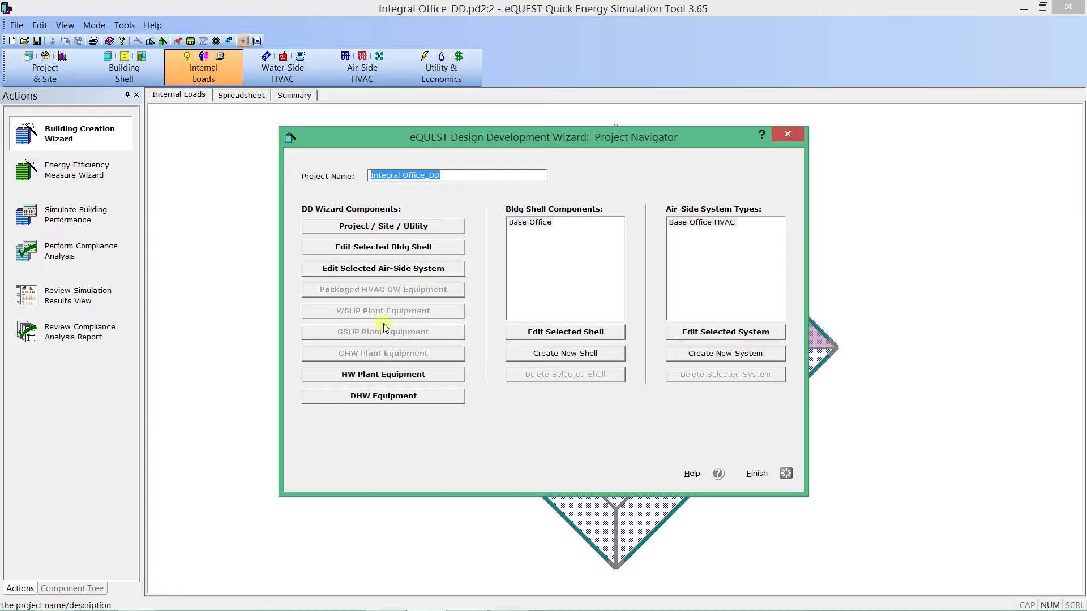
left_click(397, 227)
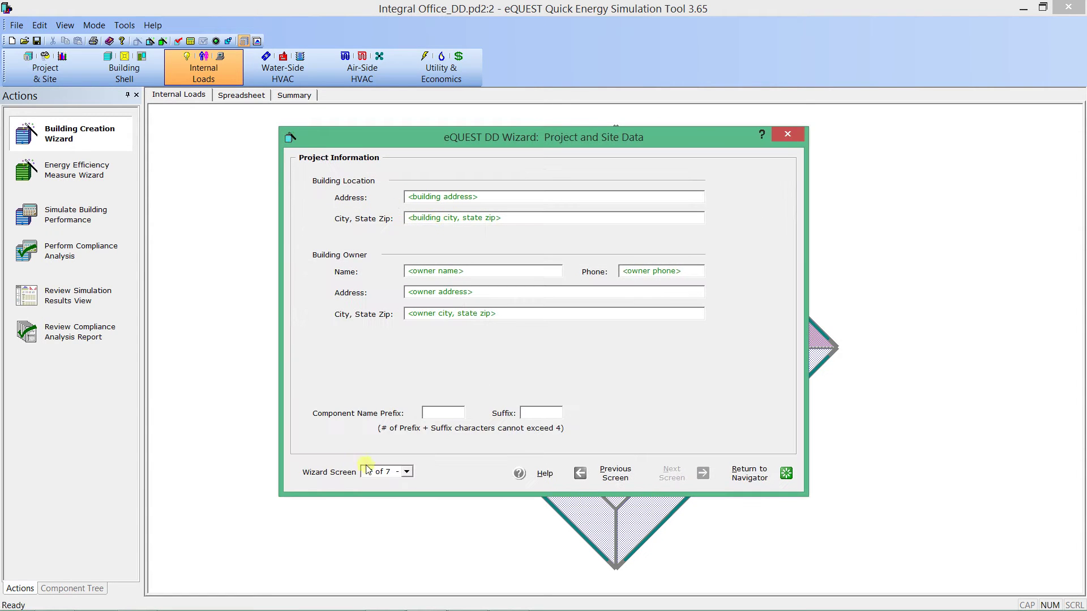
left_click(408, 472)
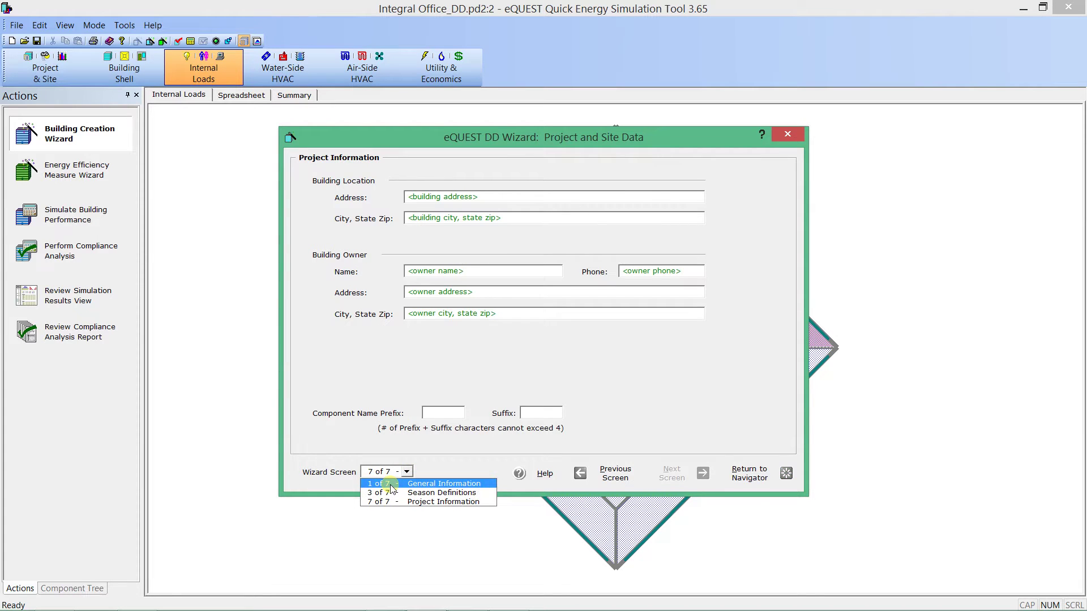
left_click(390, 483)
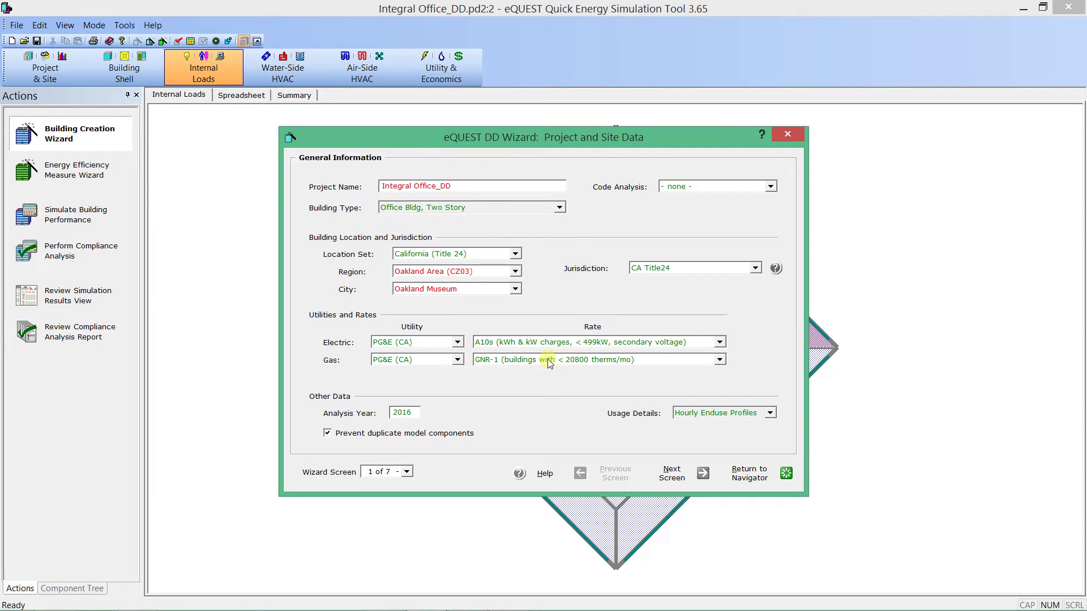
left_click(690, 468)
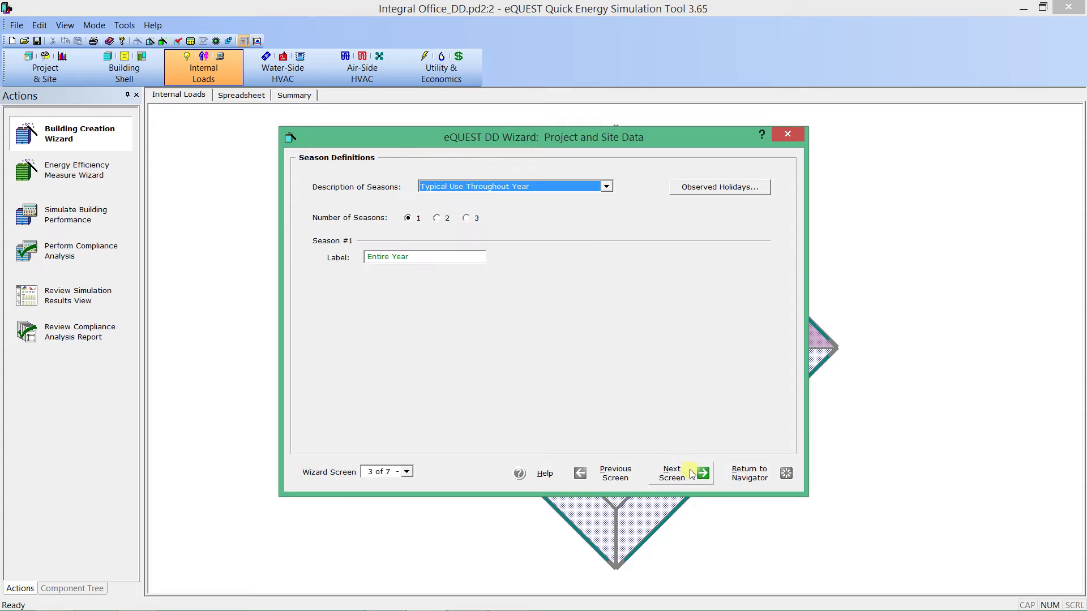
left_click(497, 186)
left_click(510, 186)
left_click_drag(366, 257, 407, 257)
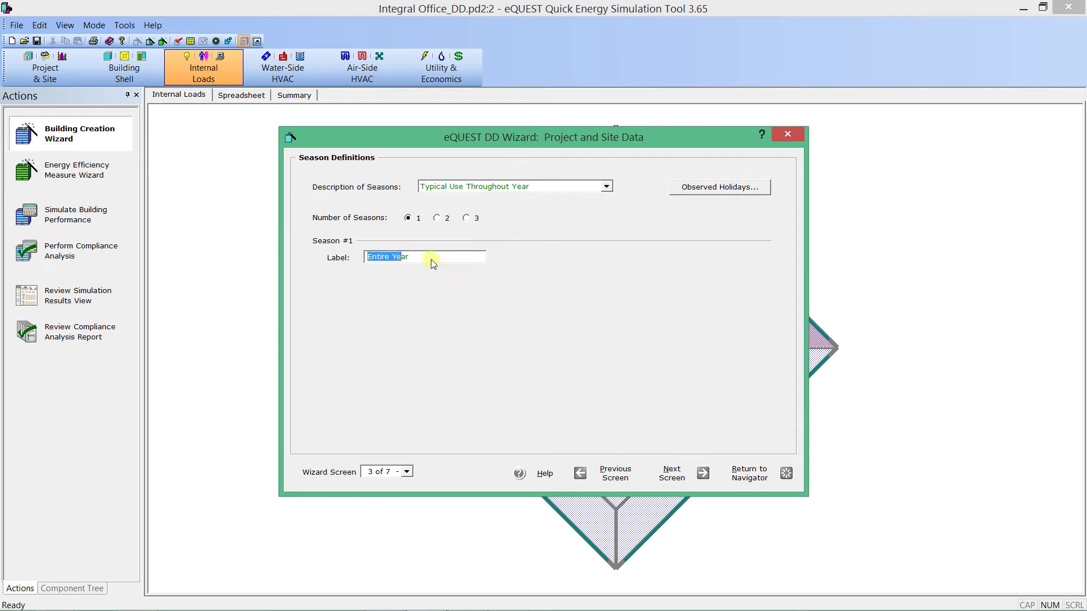
left_click(442, 219)
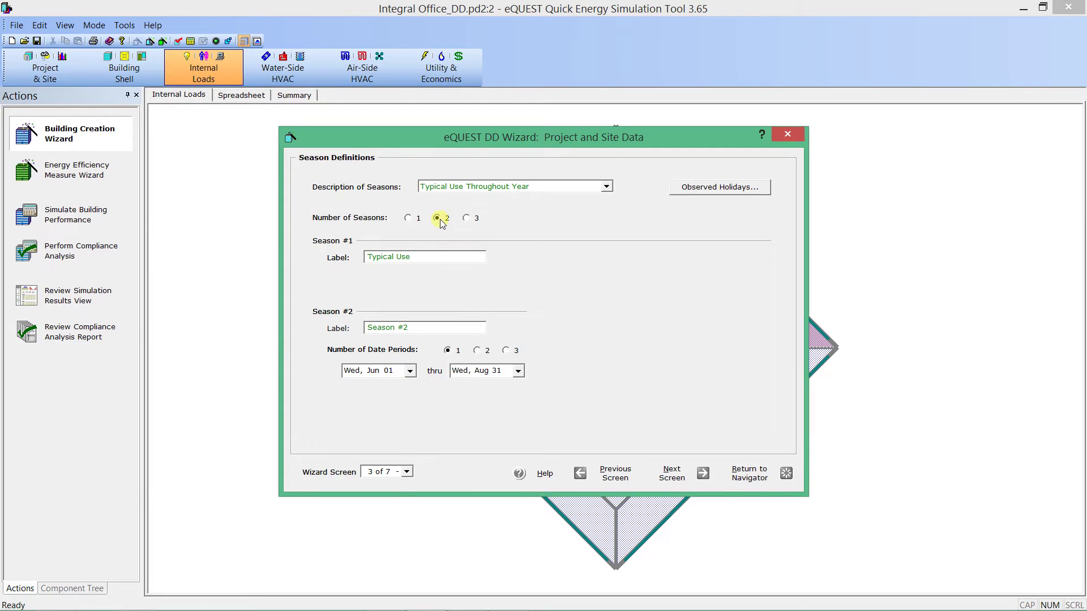
left_click(408, 218)
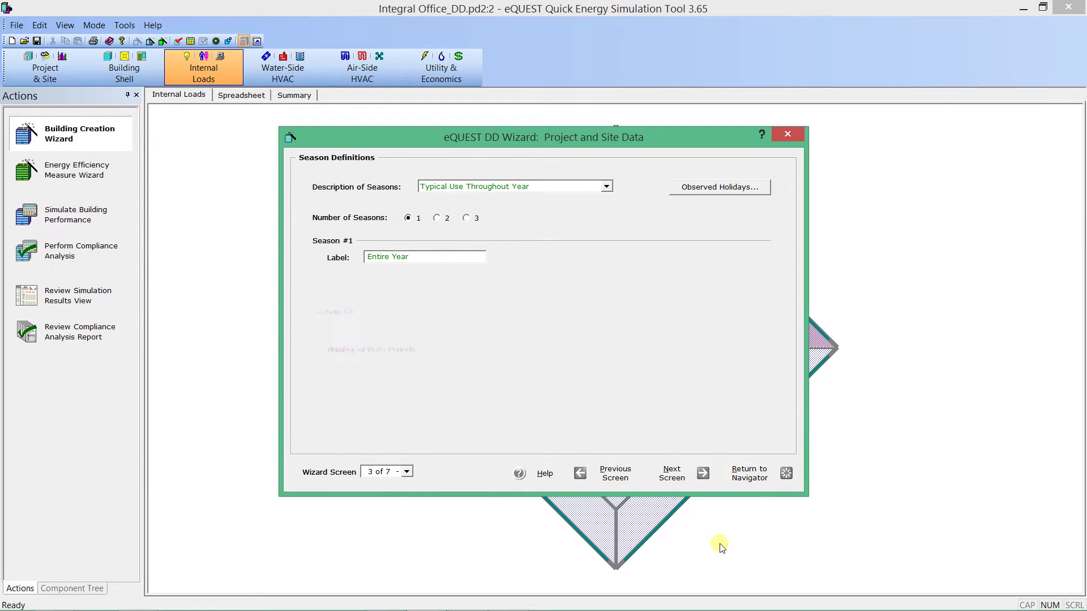
left_click(683, 477)
left_click(750, 476)
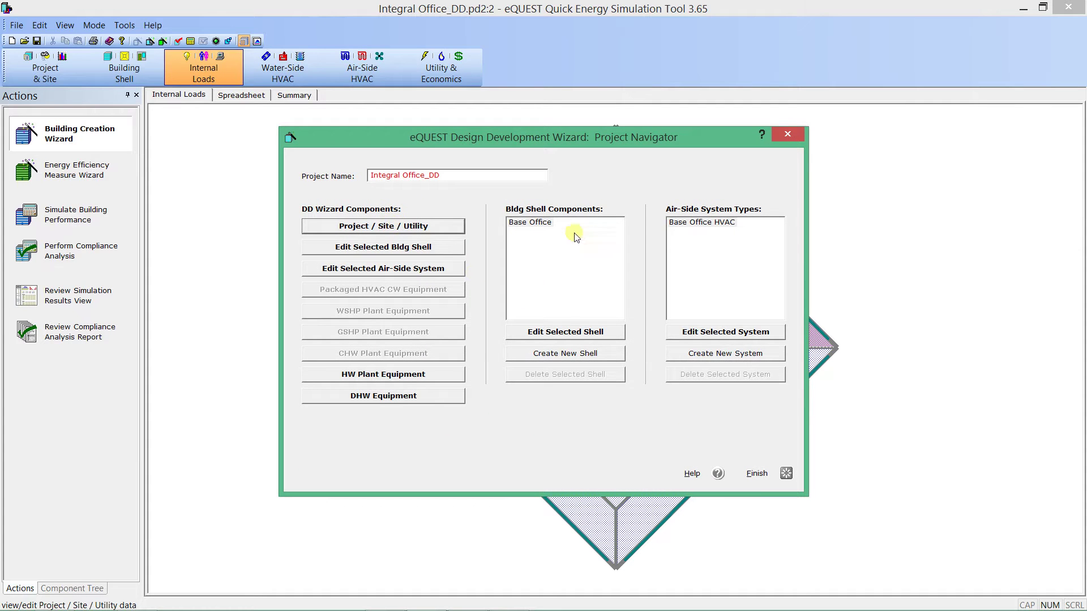
Open the Base Office shell and edit its name on the general information page
left_click(545, 333)
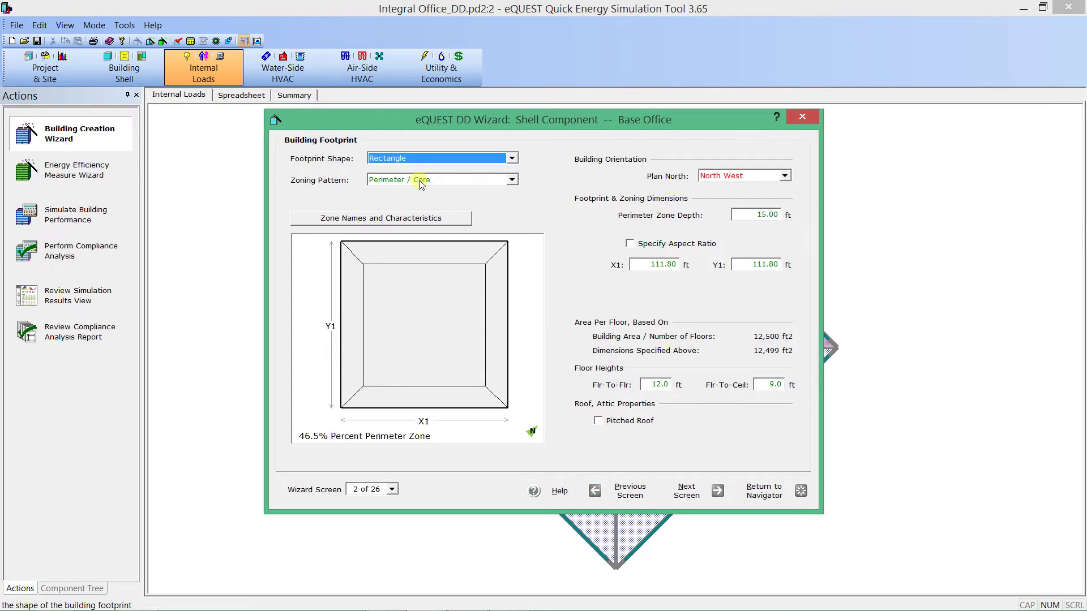
left_click(616, 500)
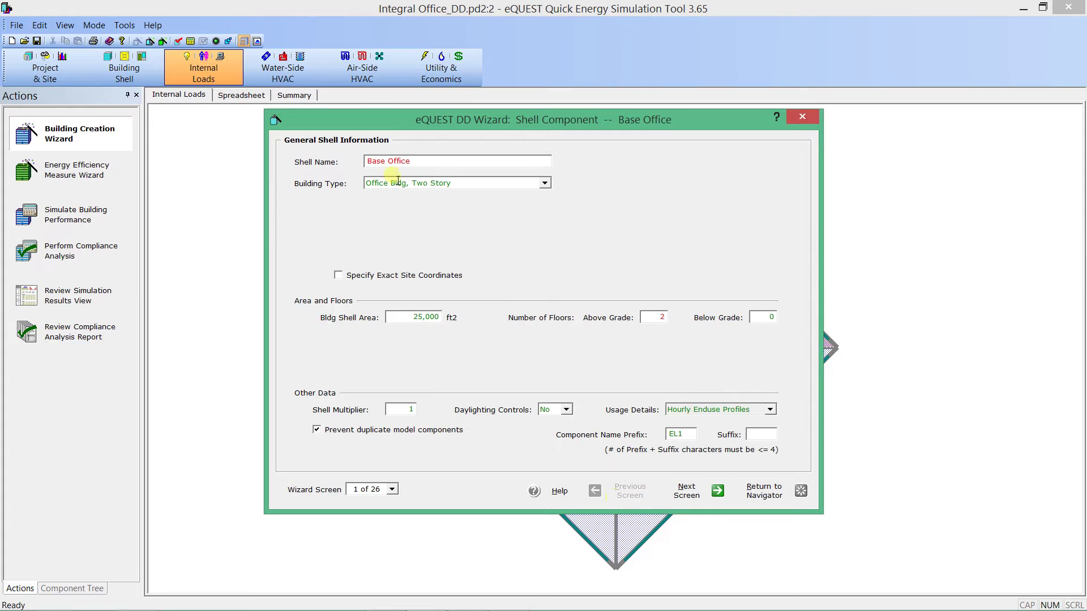
left_click(412, 164)
double_click(404, 163)
type("Floors")
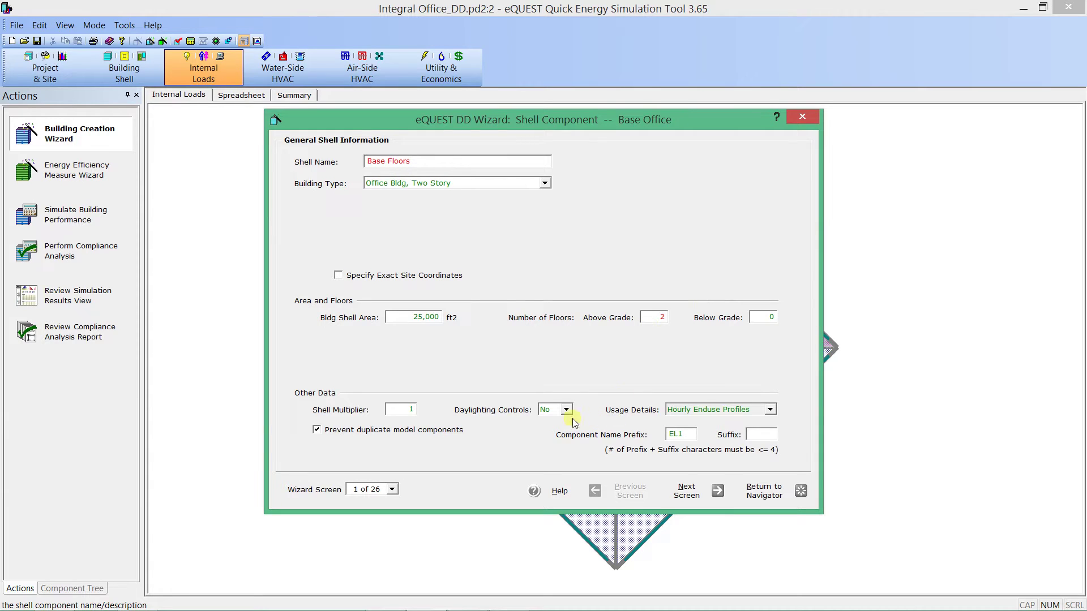
On Building Footprint, set Plan North to West and Footprint Shape to 'T' Shape
left_click(703, 501)
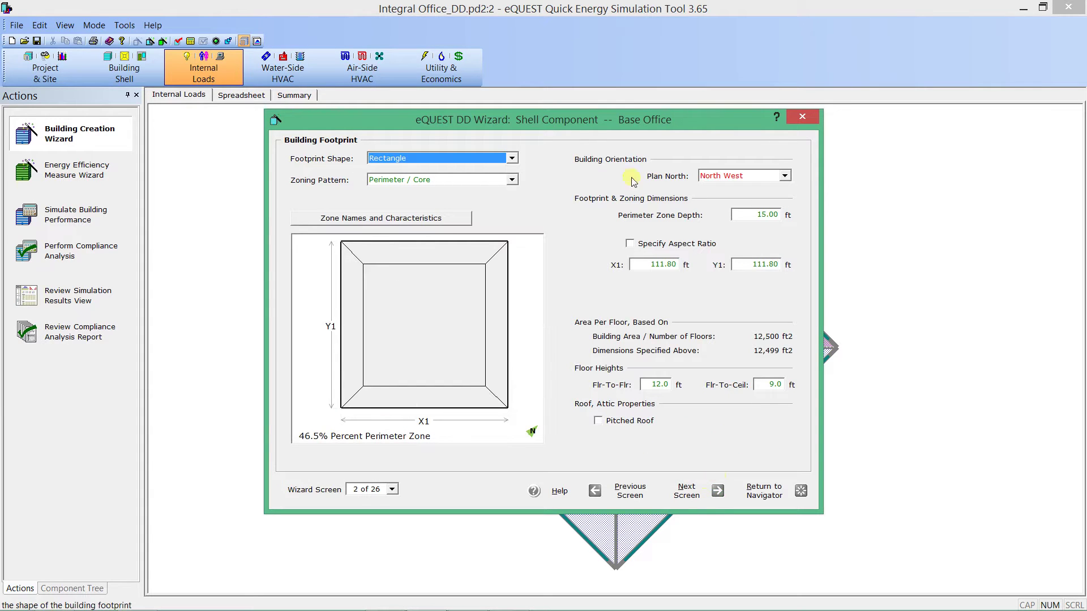
left_click(356, 492)
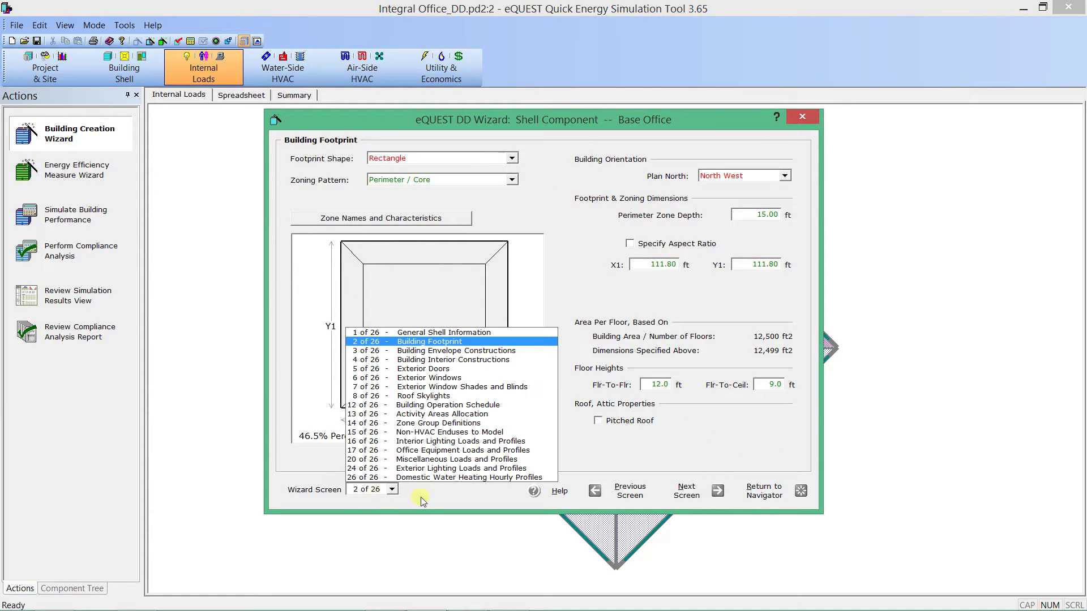
left_click(666, 426)
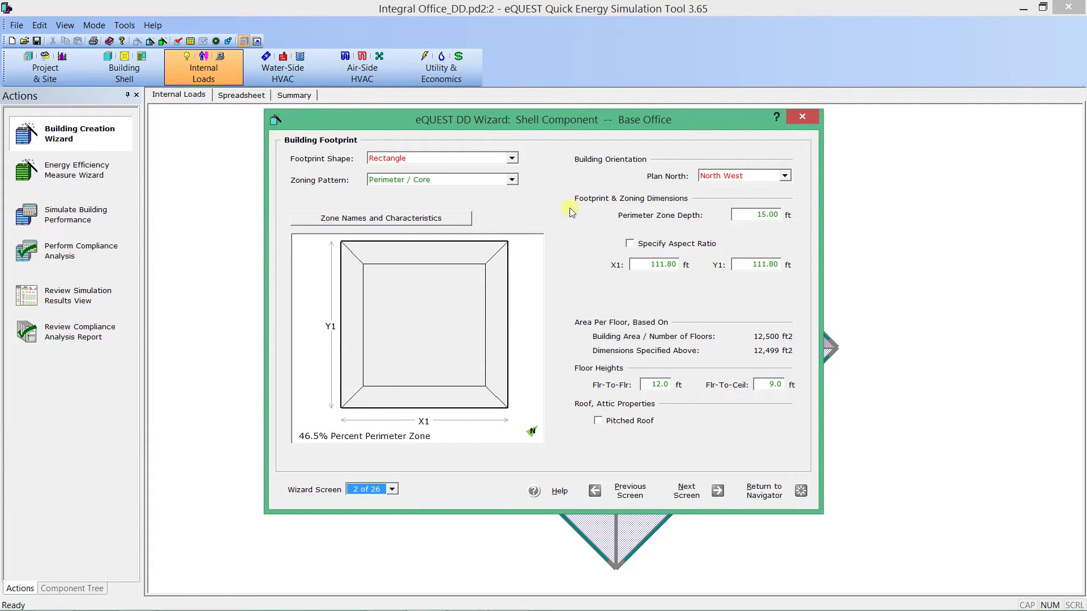
left_click(731, 176)
left_click(727, 224)
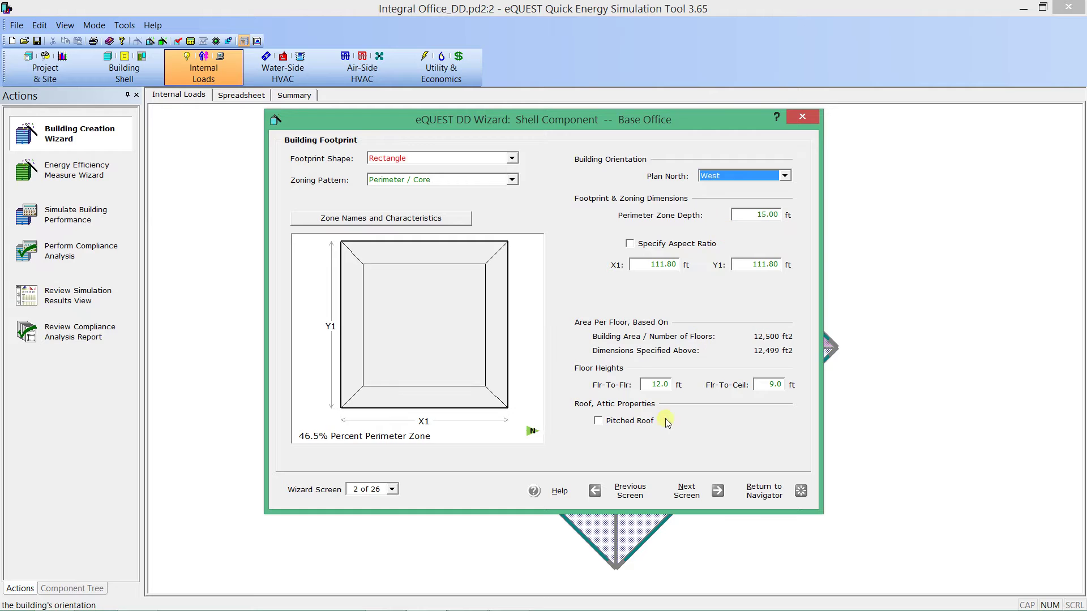
left_click(511, 161)
left_click(511, 161)
left_click(464, 209)
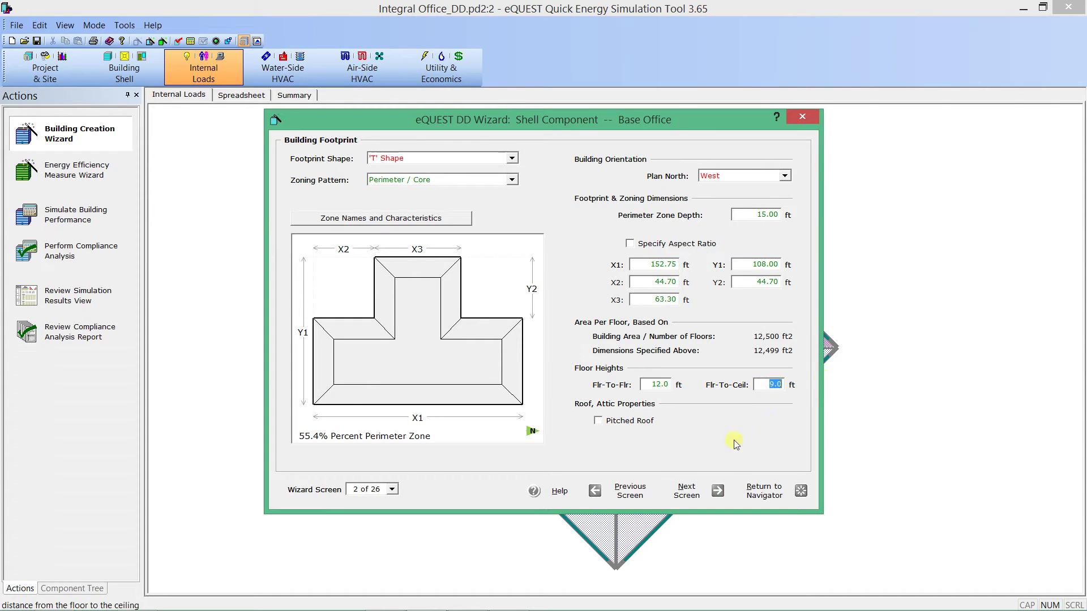
Set window type 1 glass to Double Bronze 1/4in, 1/2in Argon (2205)
left_click(685, 495)
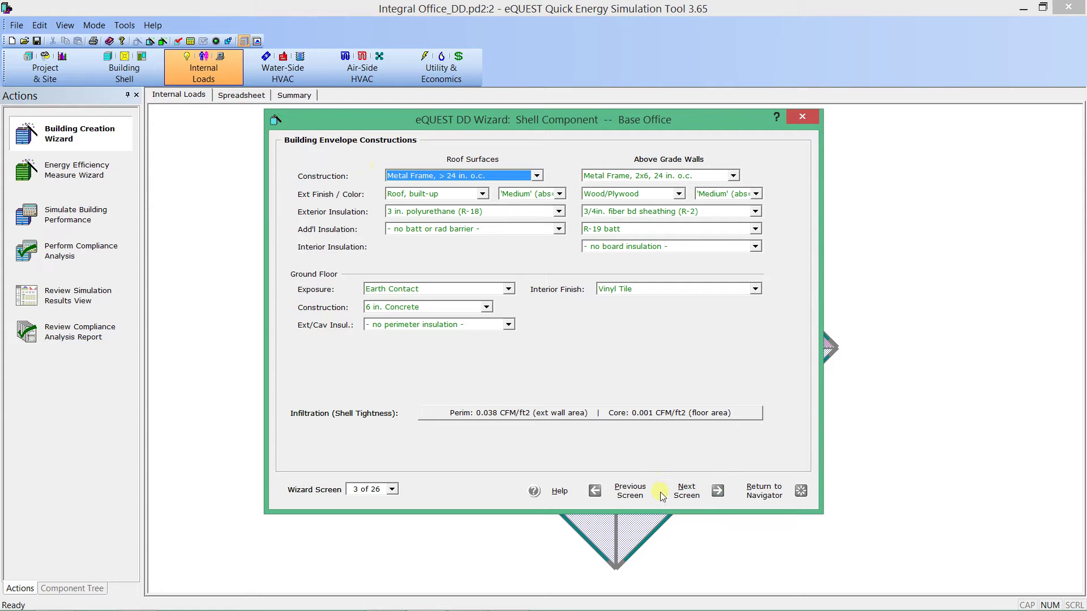
left_click(686, 491)
left_click(686, 490)
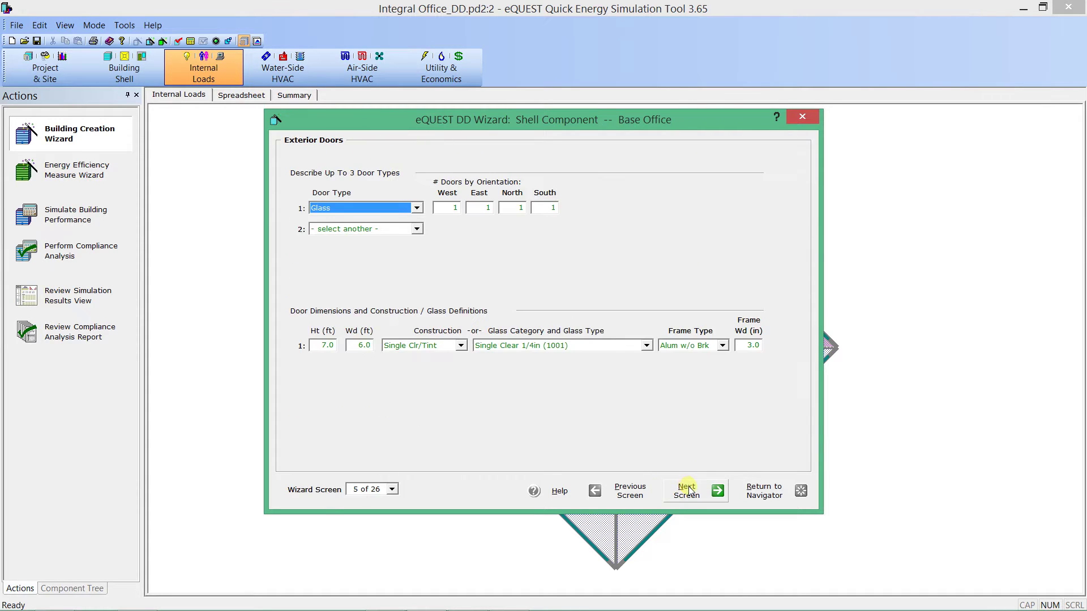
left_click(687, 491)
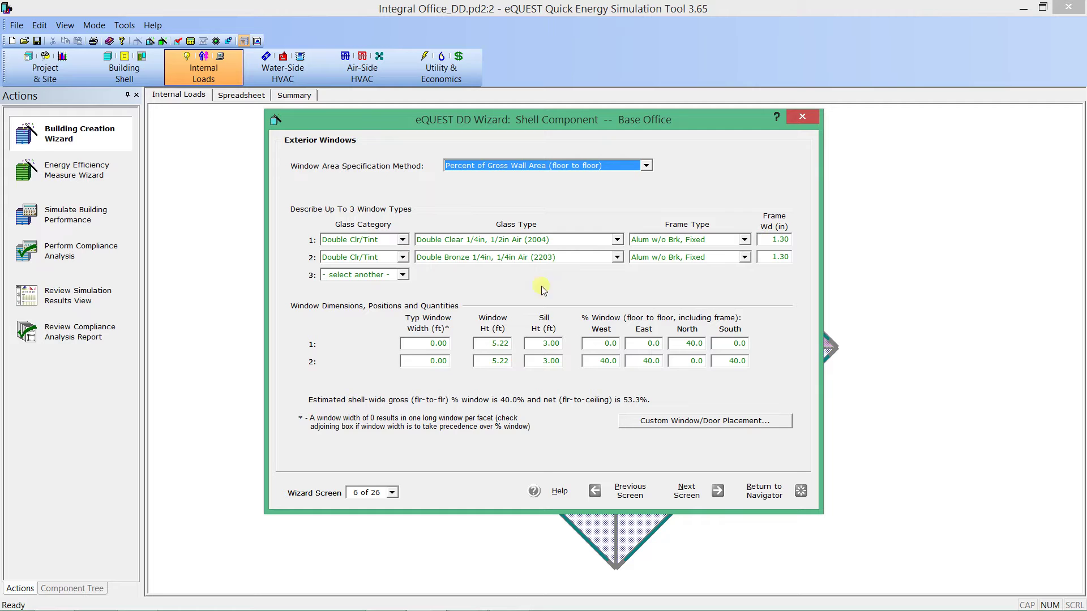
left_click(592, 239)
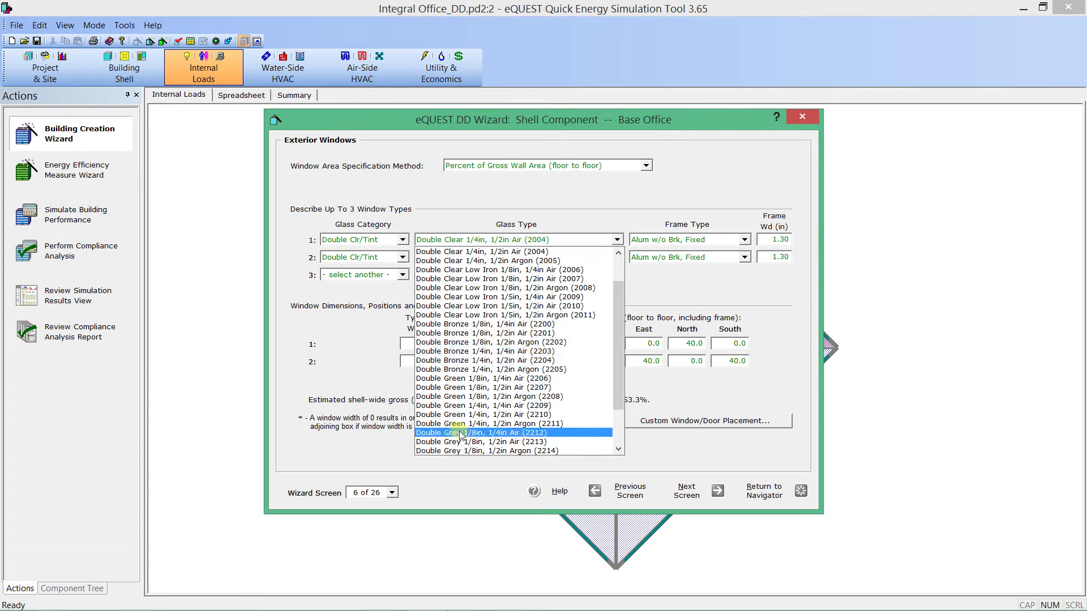
scroll(517, 435, "down", 2)
left_click(527, 324)
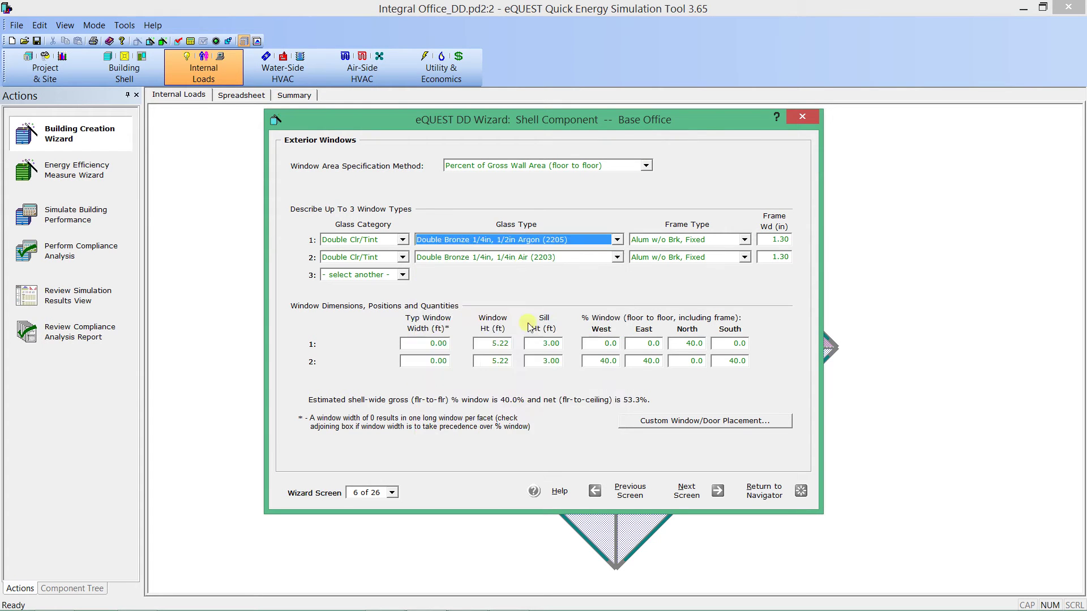
Page past shades and skylights to the Activity Areas Allocation screen (13 of 26)
left_click(687, 491)
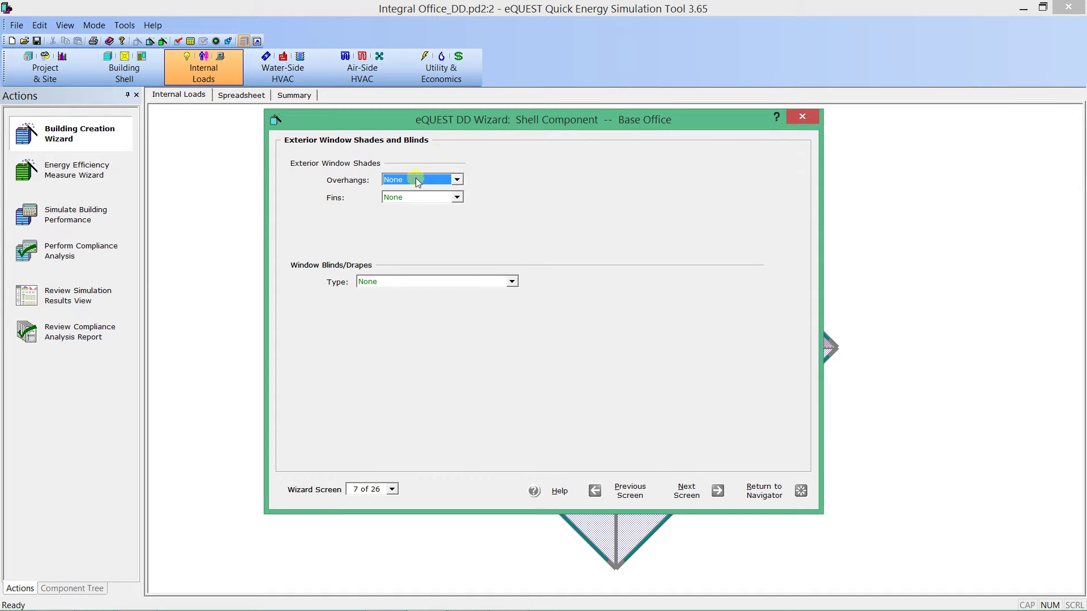
left_click(704, 493)
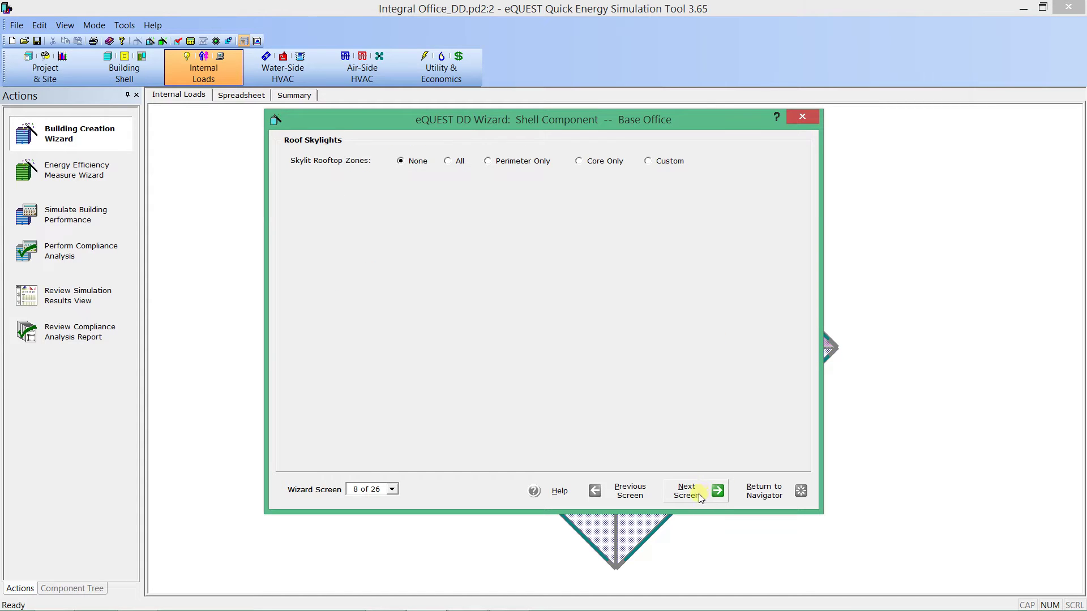
left_click(699, 496)
left_click(699, 495)
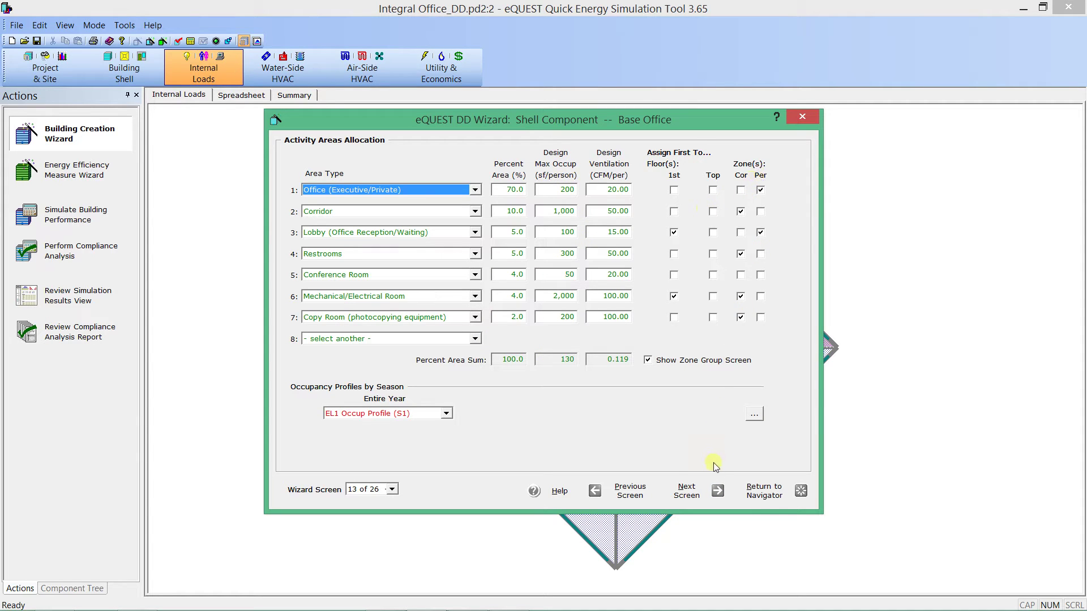
Make the Top Floor zone the selected group on Zone Group Definitions
left_click(714, 490)
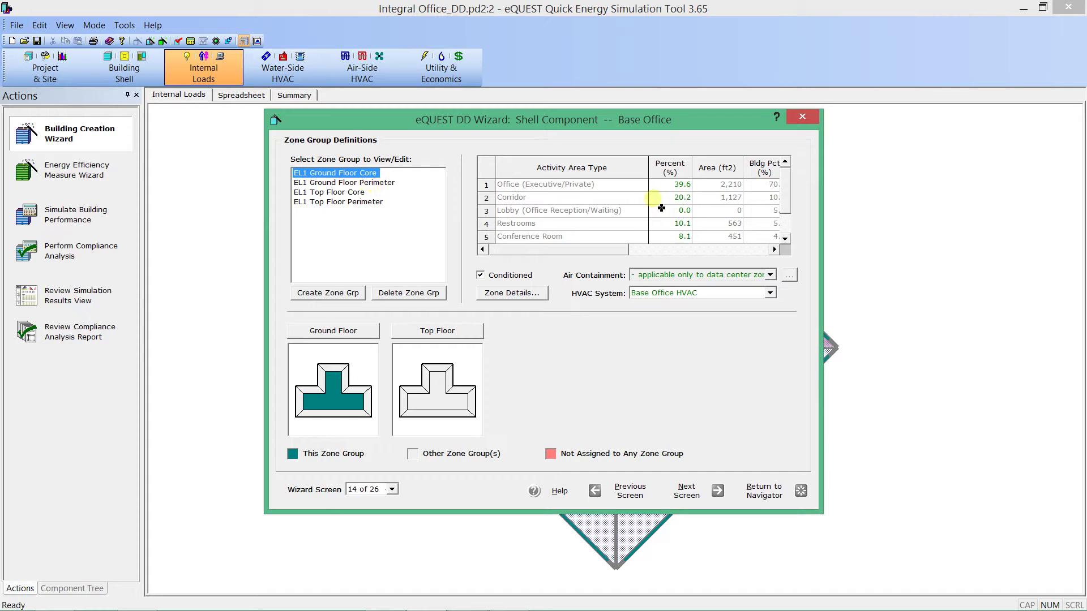
right_click(465, 406)
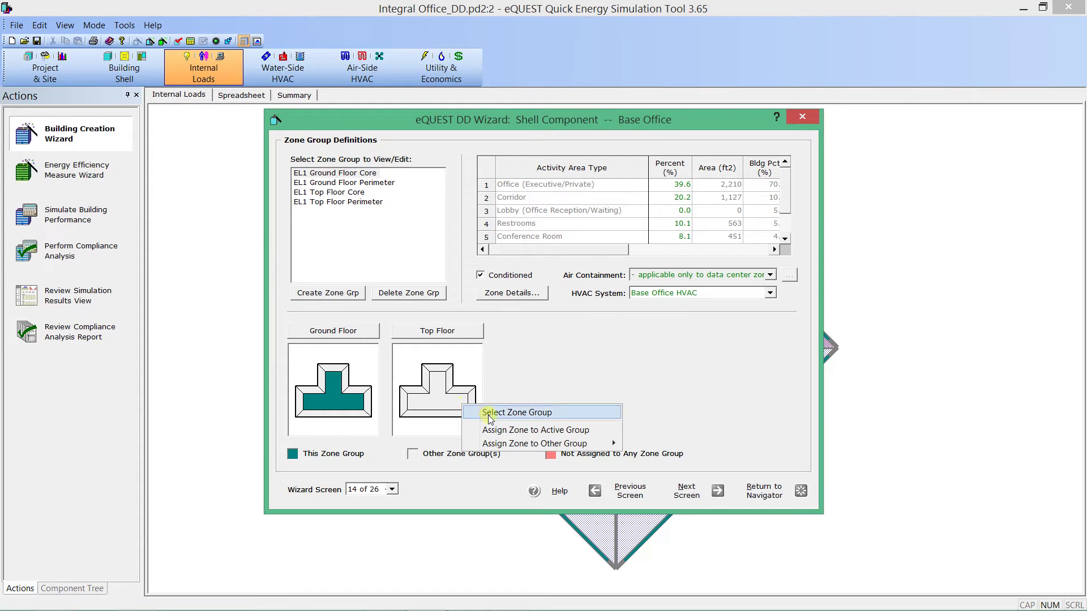
left_click(503, 419)
right_click(473, 399)
left_click(498, 411)
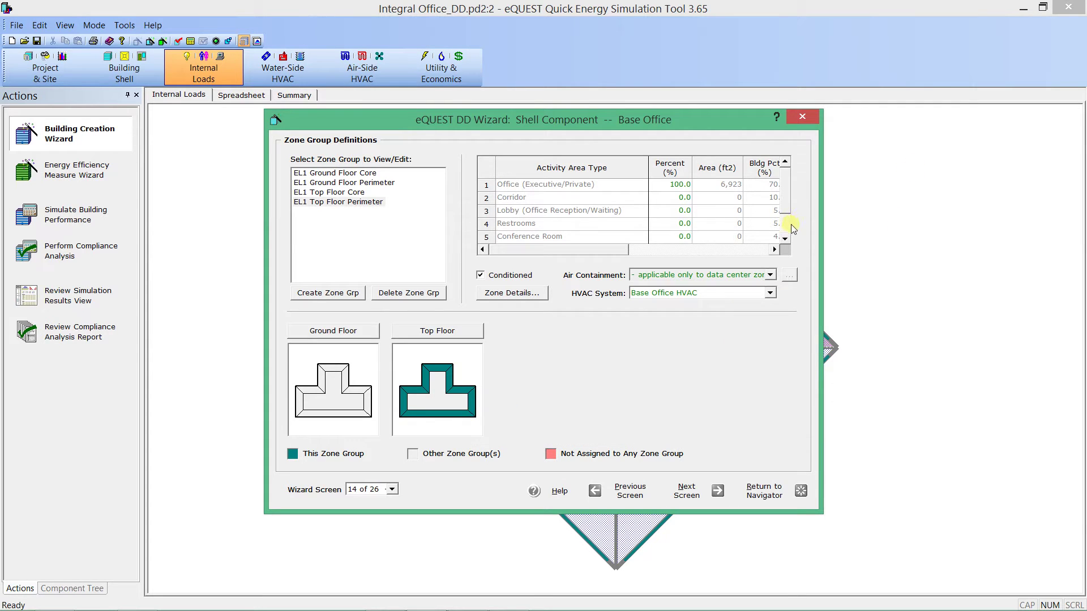
scroll(781, 218, "down", 1)
scroll(791, 188, "up", 1)
Page through non-HVAC end uses, lighting and equipment to screen 26, then return to the navigator
left_click(717, 492)
left_click(718, 497)
left_click(719, 497)
left_click(718, 494)
left_click(719, 494)
left_click(718, 494)
left_click(778, 499)
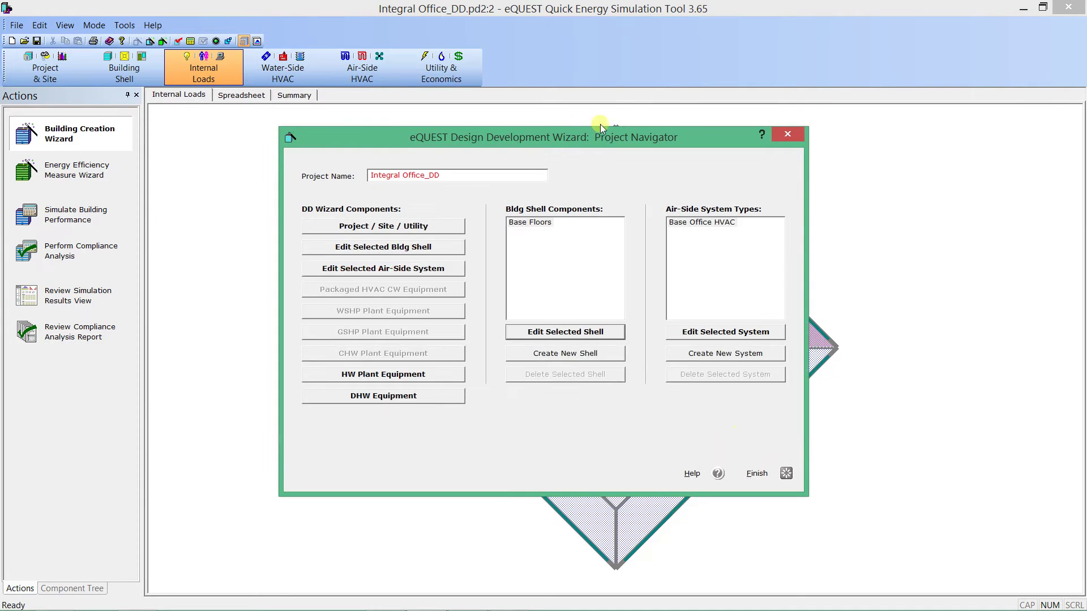
Create a new shell named Top Floor
left_click(547, 353)
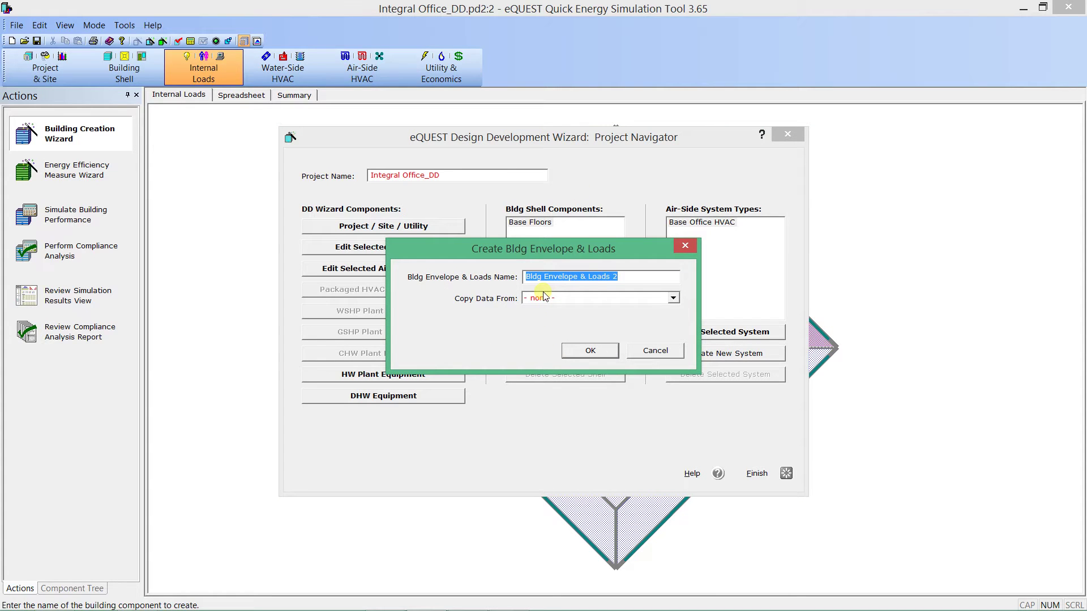
type("Top Floor")
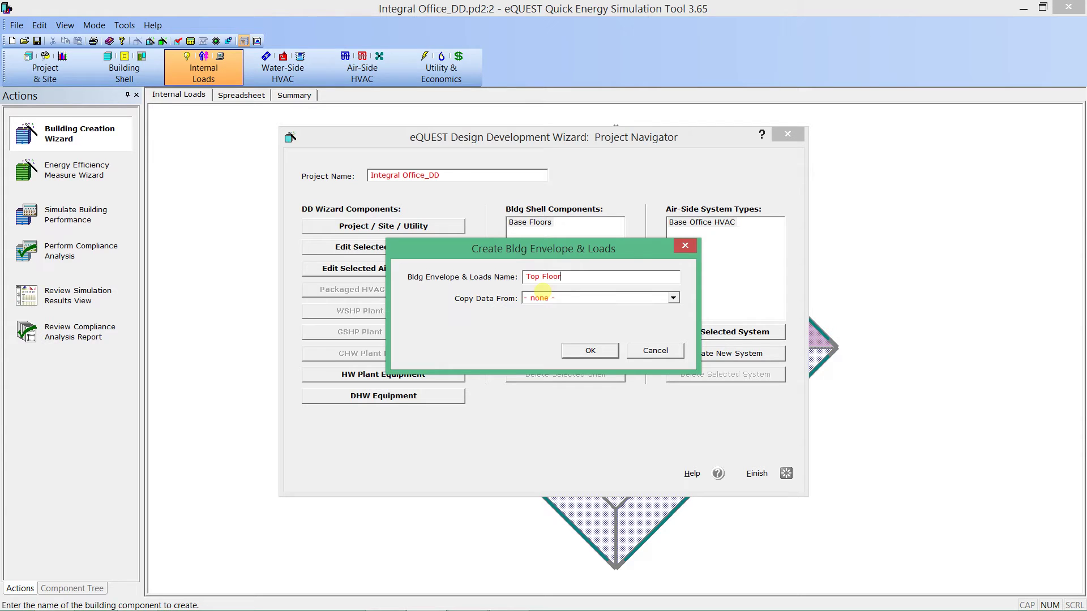
left_click(543, 297)
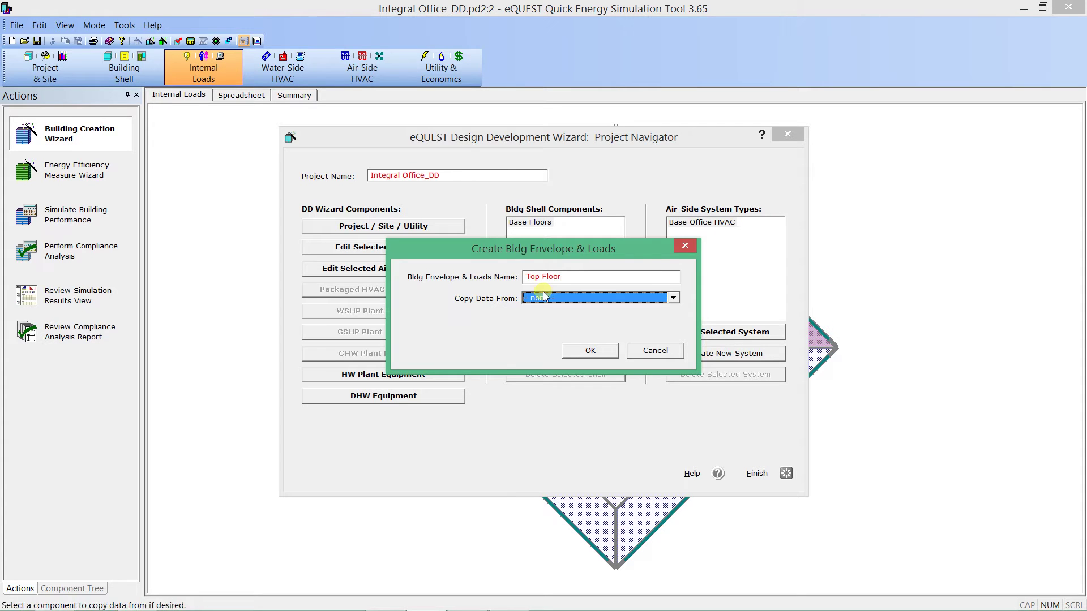
left_click(590, 351)
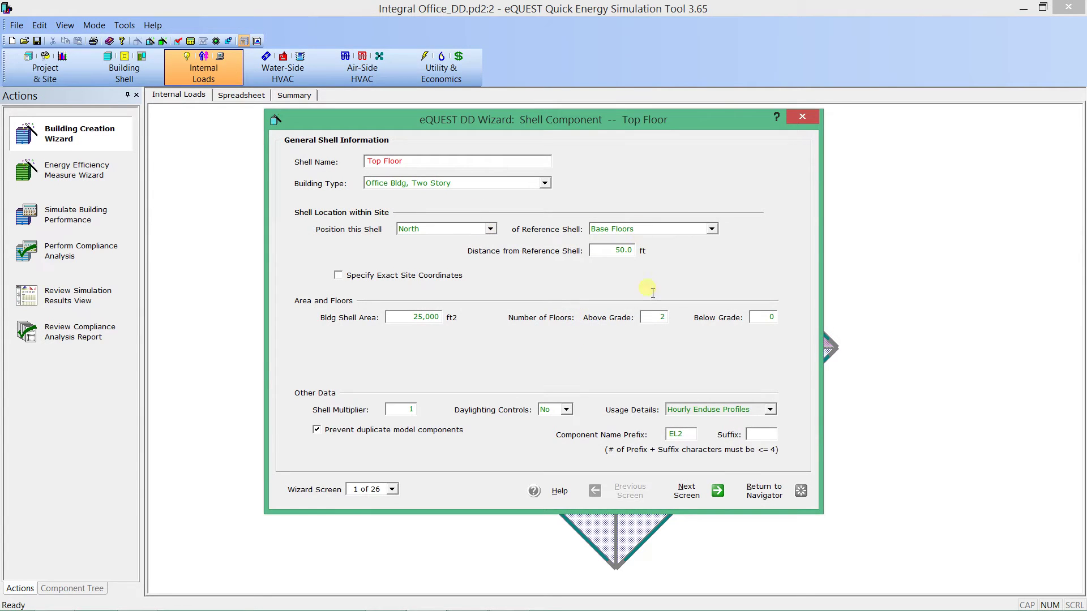
Give it 1 above-grade floor positioned immediately above Base Floors
double_click(651, 317)
type("1")
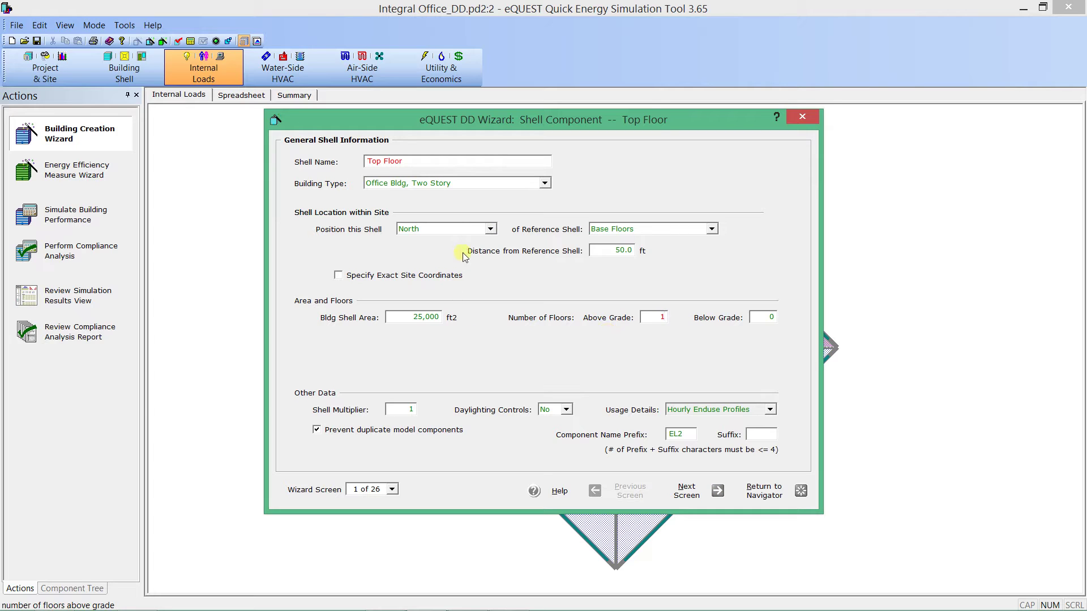
left_click(474, 229)
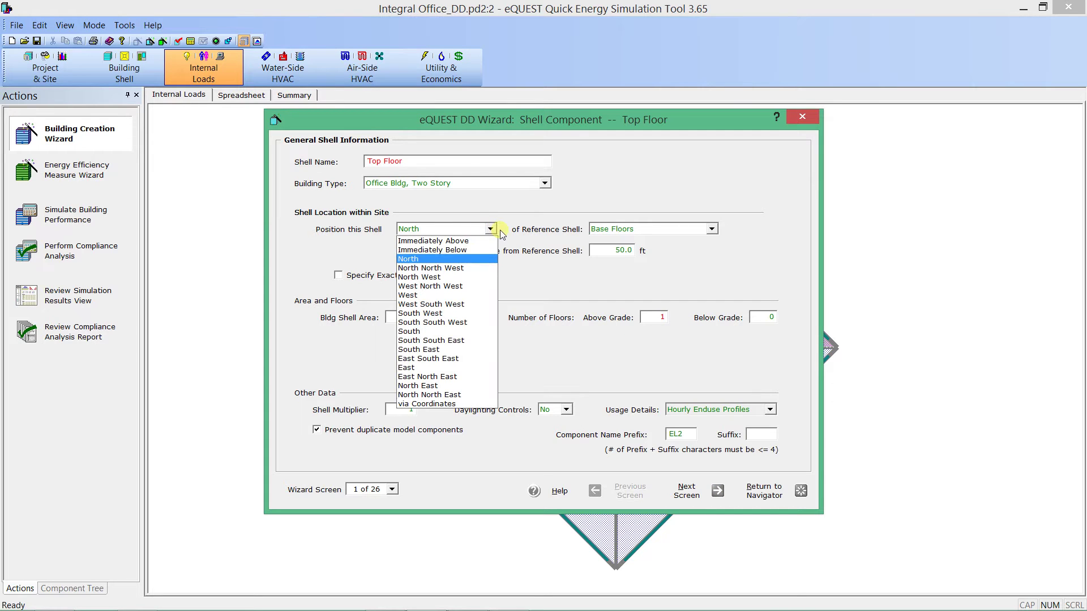
left_click(468, 241)
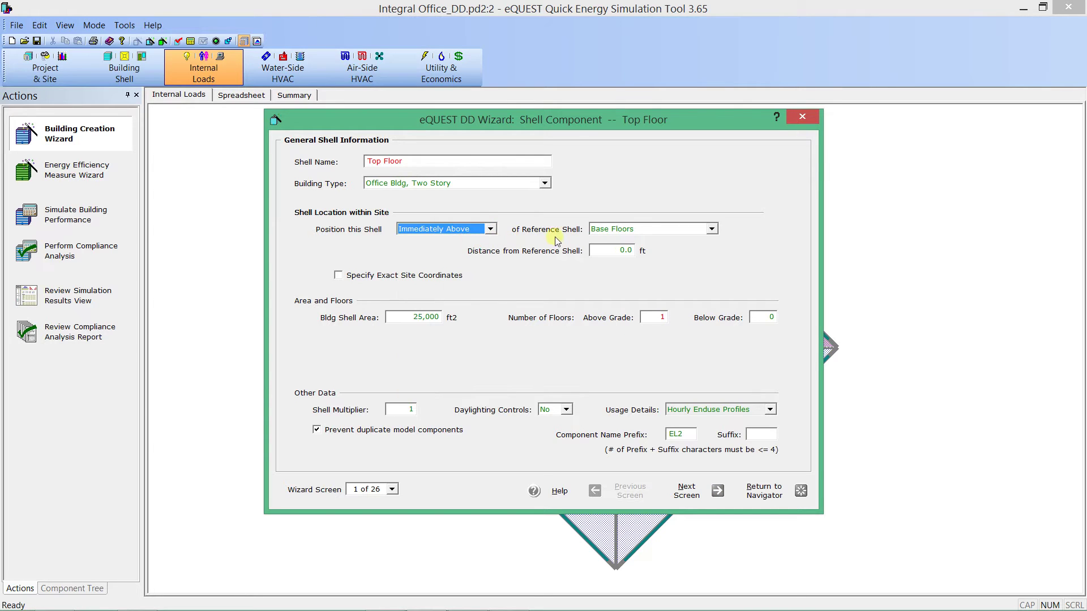
left_click(619, 251)
left_click(642, 230)
left_click(642, 240)
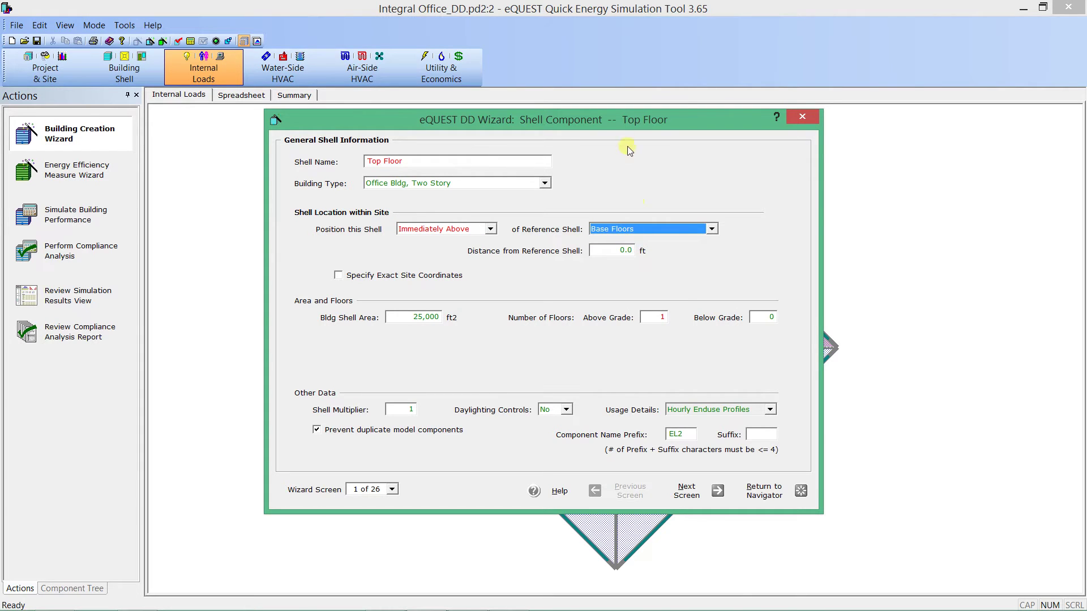
mouse_move(627, 123)
left_mouse_down()
mouse_move(603, 319)
mouse_move(626, 116)
left_mouse_up()
left_click(686, 487)
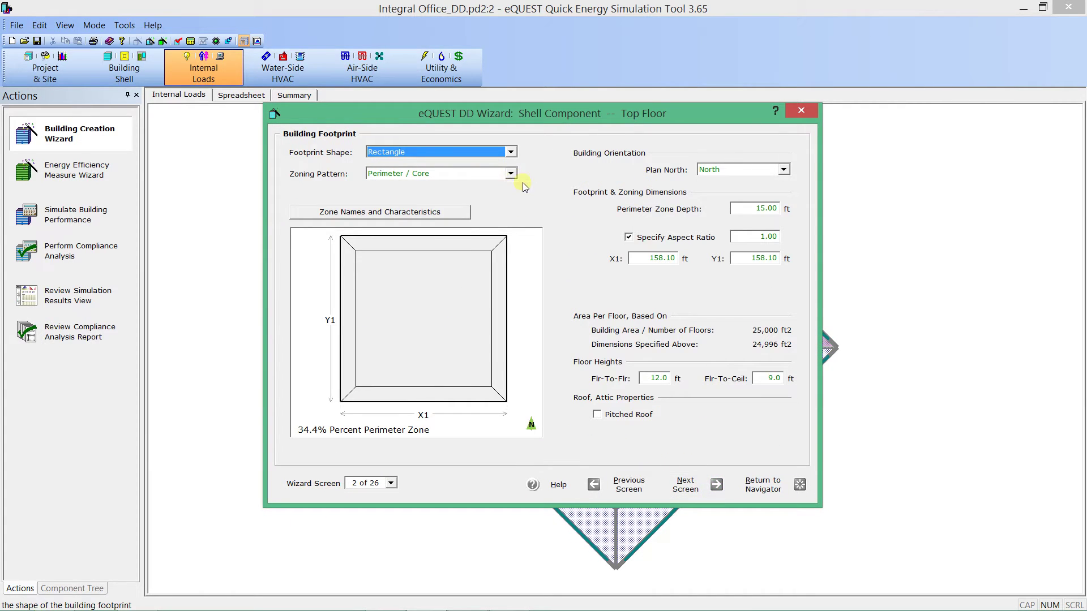
Set the shell area to 5000 ft2 and the perimeter zone depth to 10 ft
double_click(762, 210)
type("25")
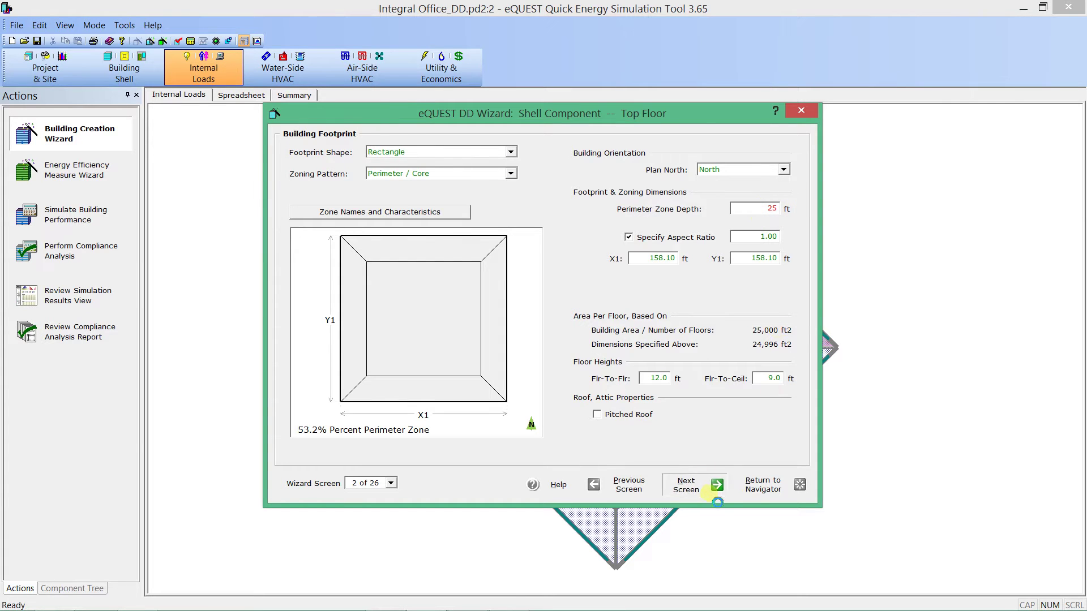
left_click(709, 492)
left_click(603, 482)
left_click(603, 481)
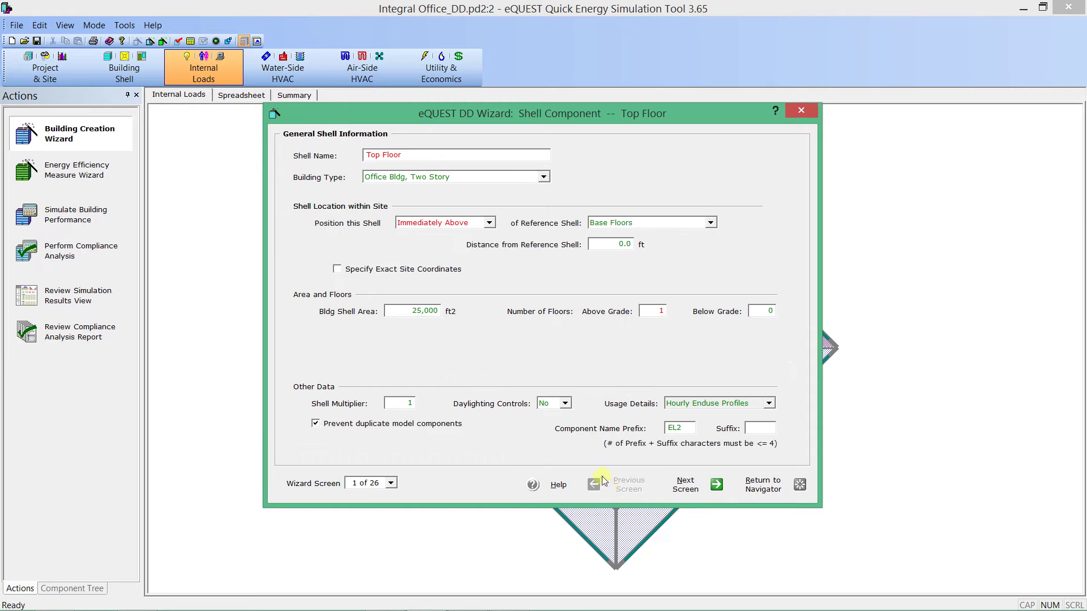
double_click(420, 312)
type("5")
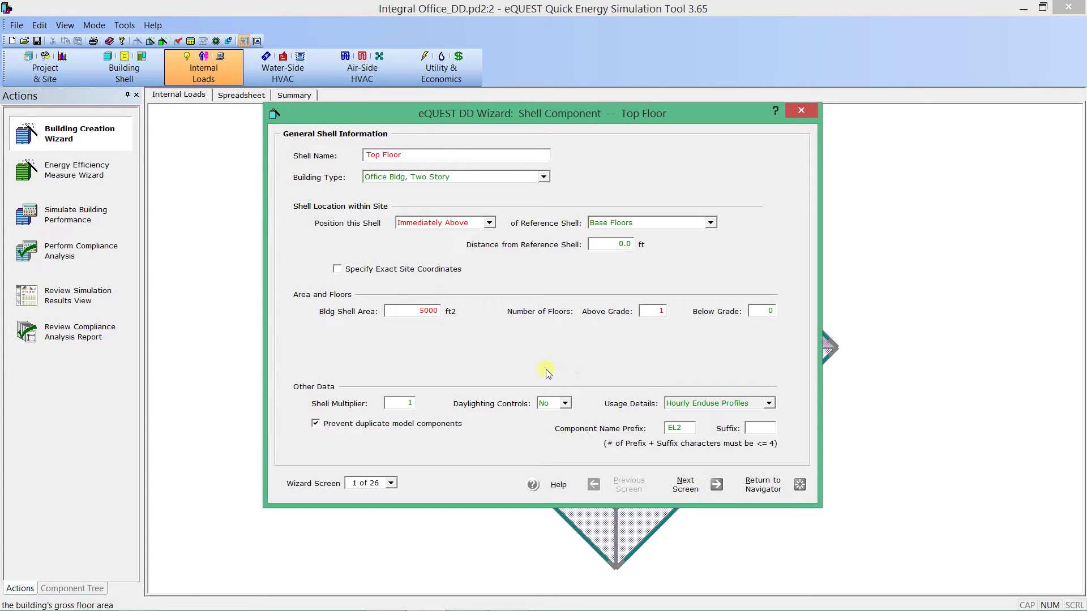
left_click(686, 484)
double_click(764, 211)
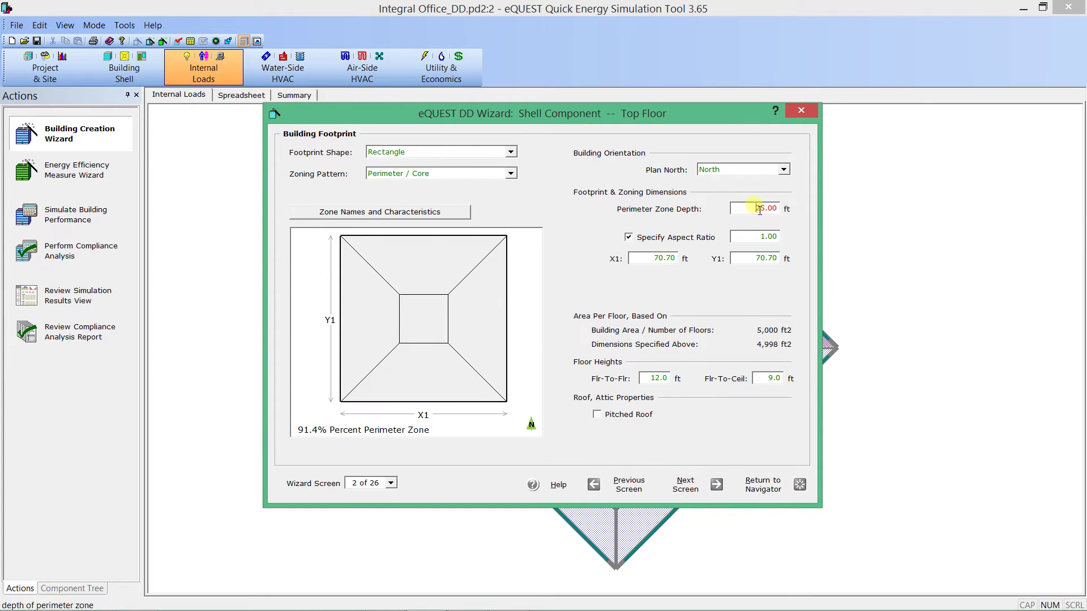
type("10")
key("Tab")
left_click(685, 484)
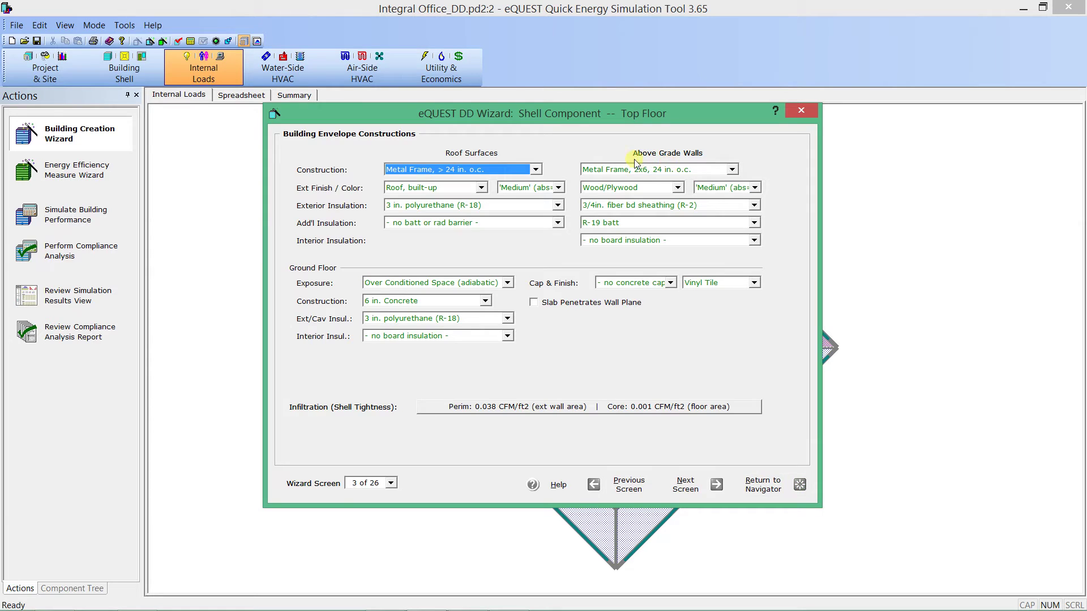
On Exterior Windows, try 60 percent for the type 2 South window, dismissing the range errors
left_click(688, 485)
left_click(688, 485)
left_click(689, 486)
left_click(606, 338)
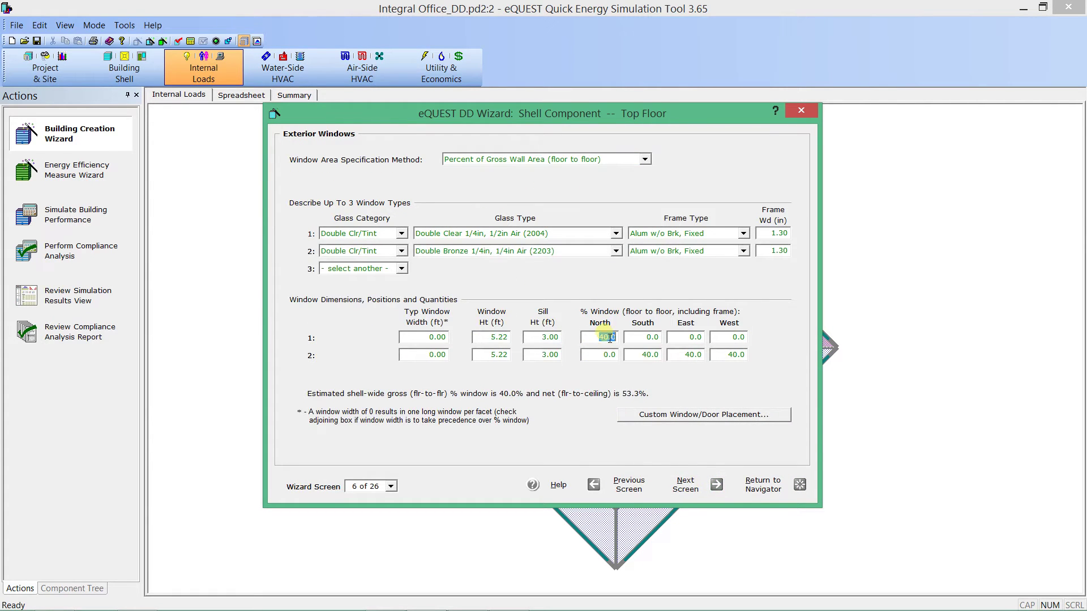
left_click(657, 357)
type("60")
key("Tab")
key("Tab")
left_click(664, 358)
left_click(651, 355)
type("60")
key("Tab")
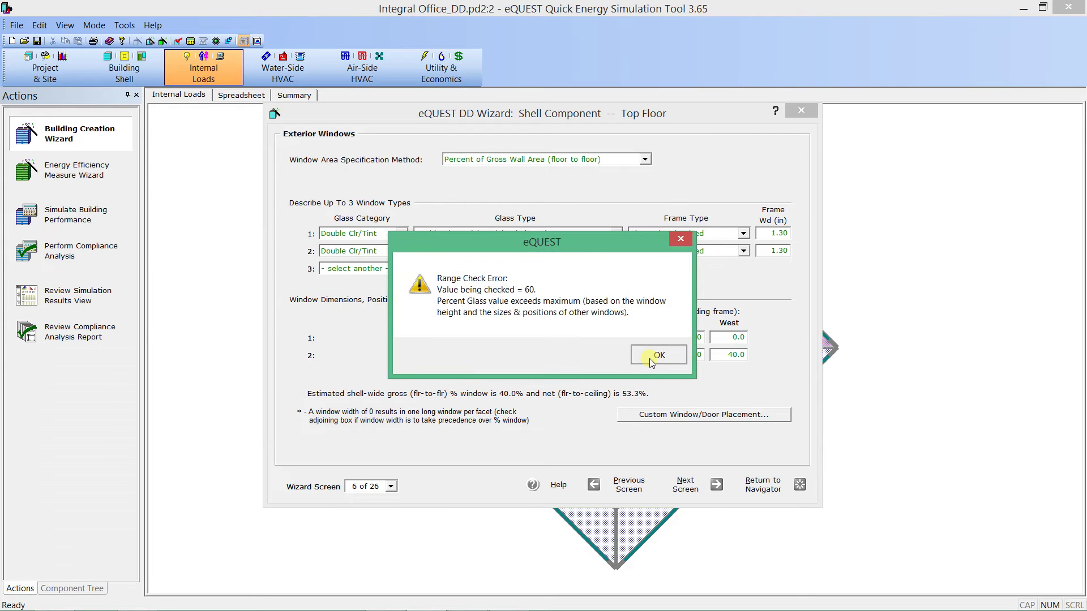
left_click(650, 358)
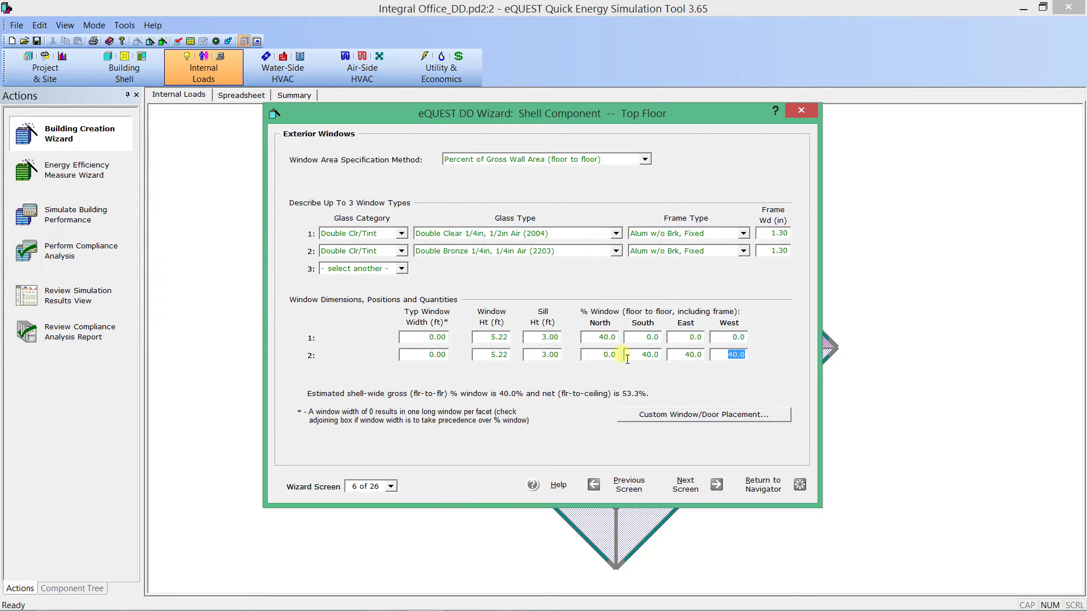
Try 0.6 and 40 instead, then restore the default South value and return to the navigator
left_click(646, 361)
type("0.6")
key("Tab")
left_click(648, 362)
type("40")
left_click(637, 338)
right_click(645, 358)
left_click(537, 401)
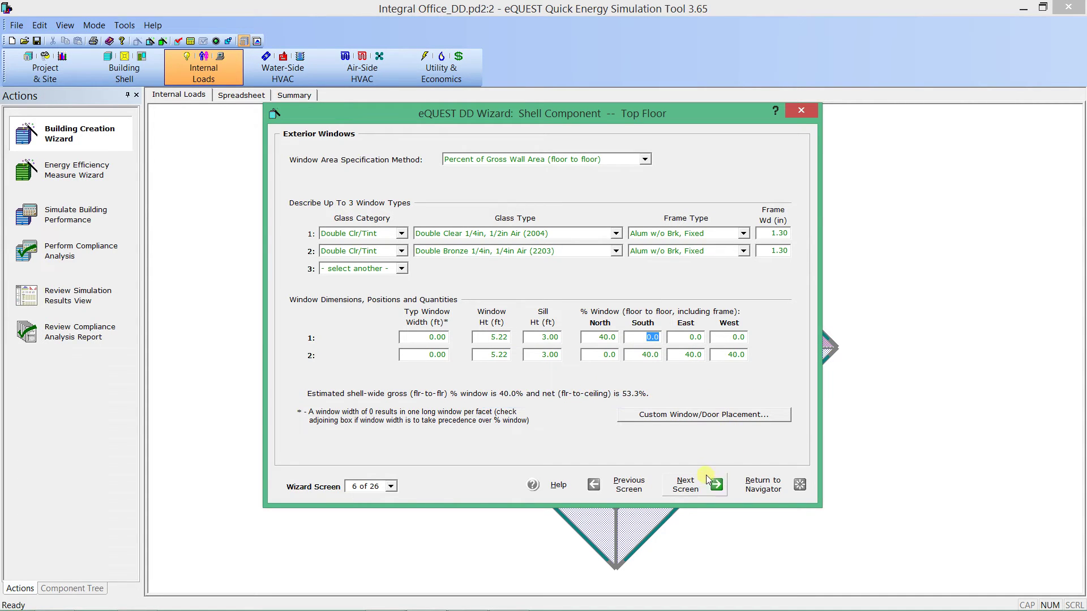
left_click(758, 484)
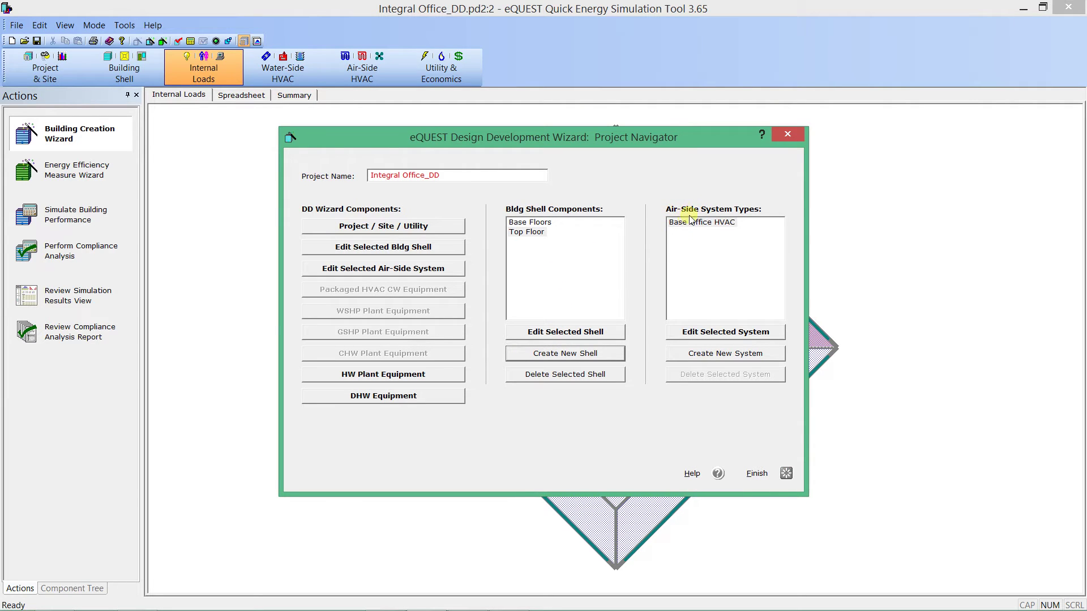
Open the Base Office HVAC system at its System Definition screen (1 of 7)
left_click(529, 232)
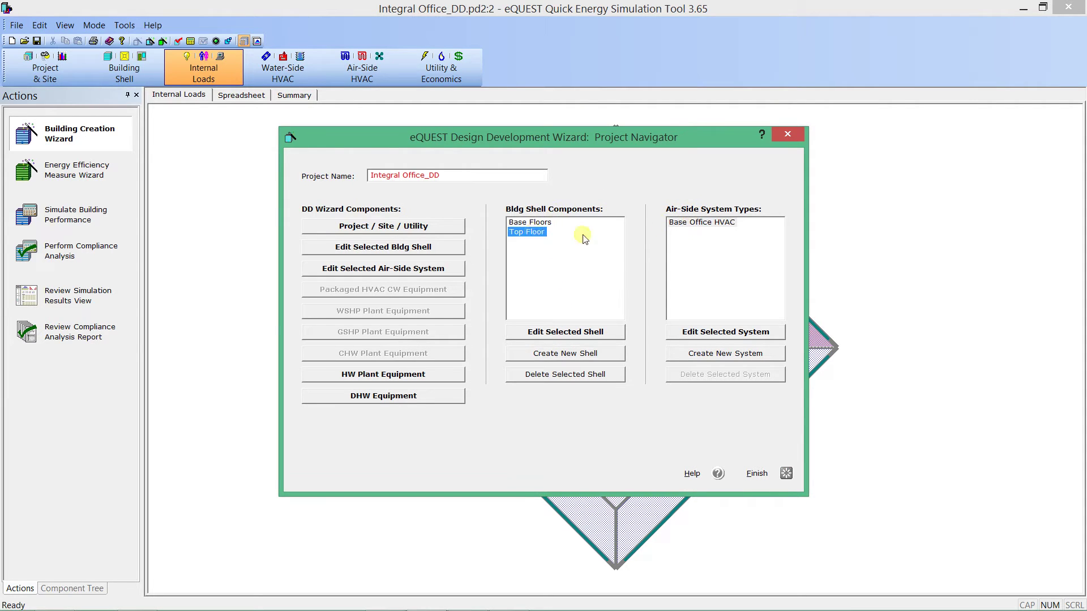
left_click(688, 223)
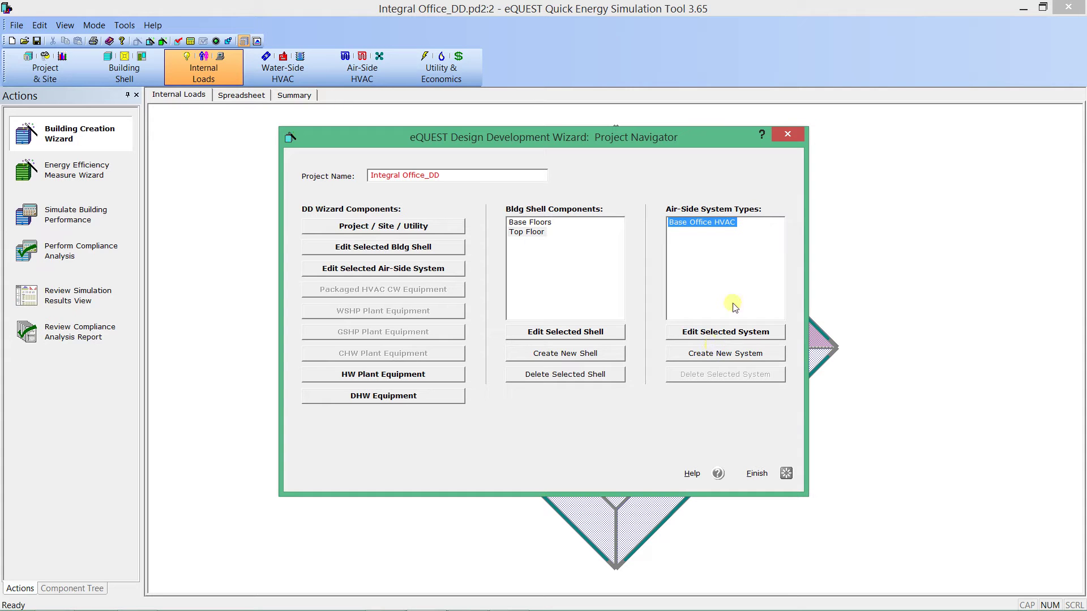
left_click(725, 333)
left_click(385, 473)
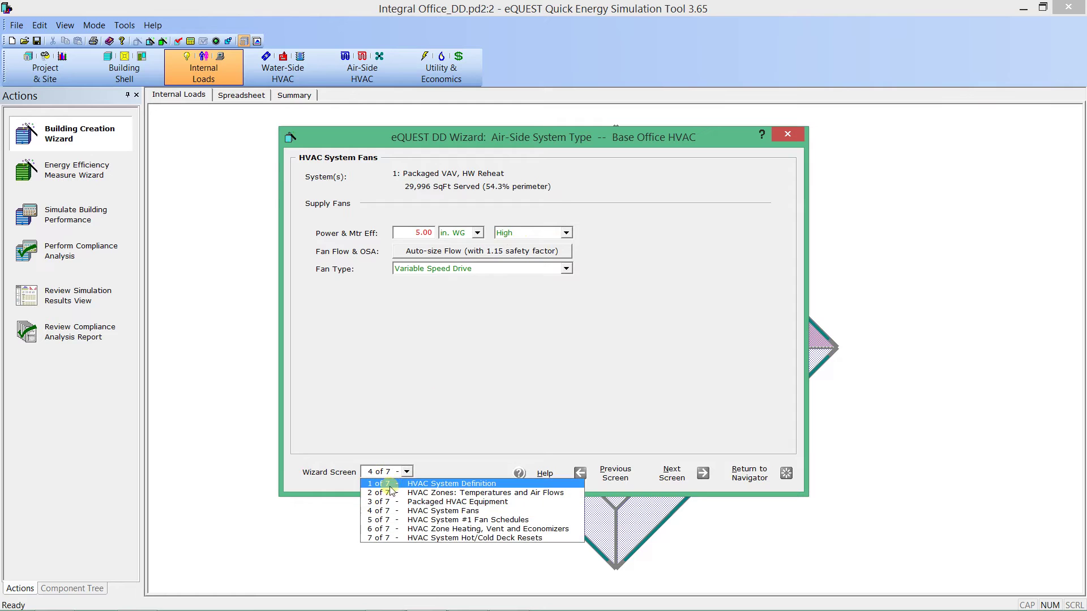
left_click(384, 484)
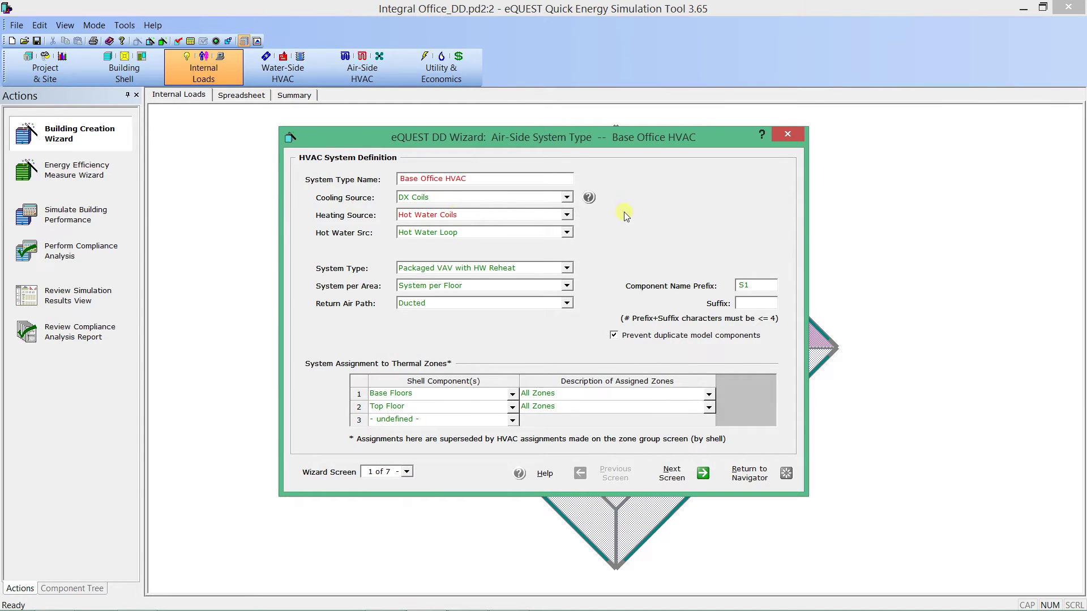
Set Cooling Source to Chilled Water Coils
left_click(566, 198)
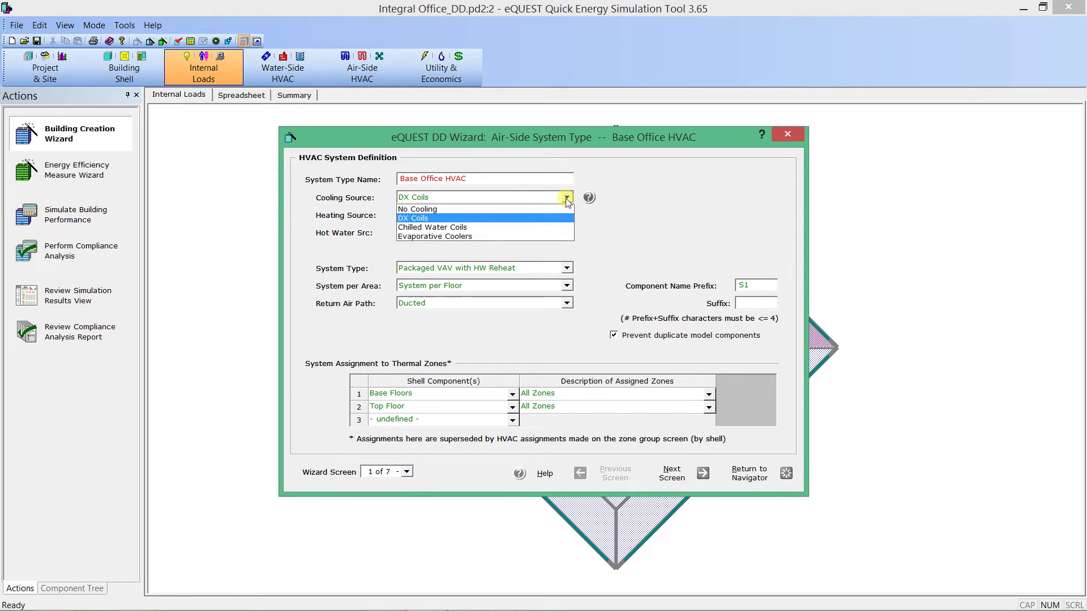
left_click(407, 228)
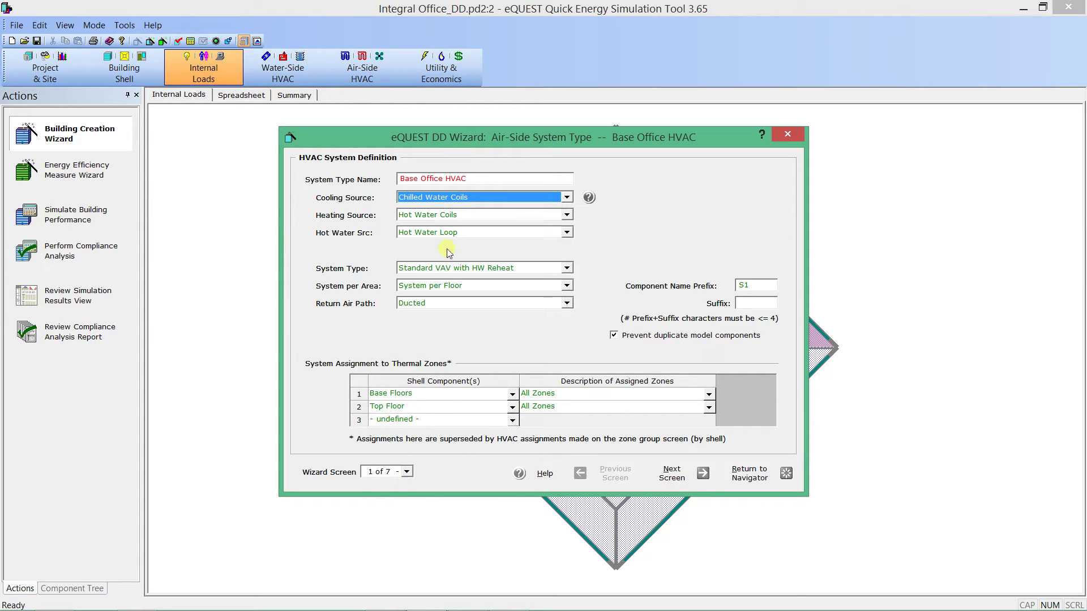
left_click(464, 196)
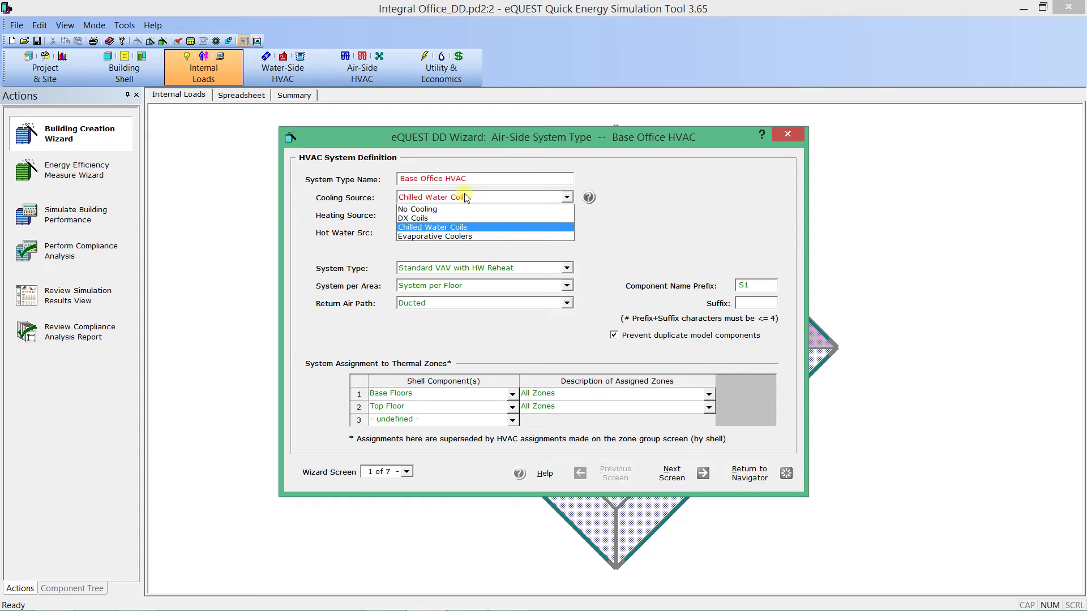
left_click(464, 196)
left_click(397, 472)
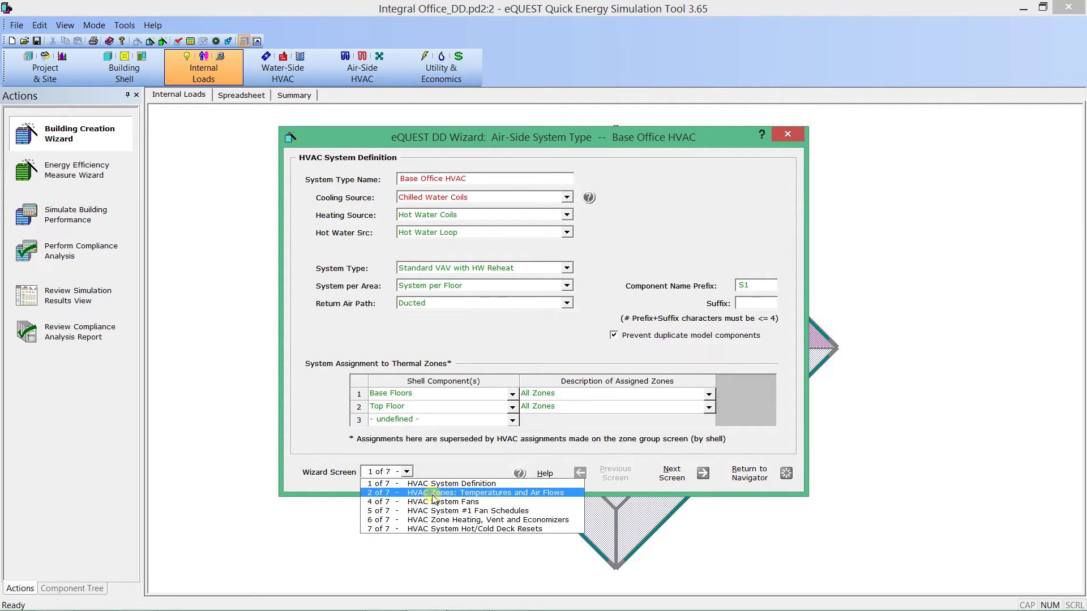
left_click(617, 224)
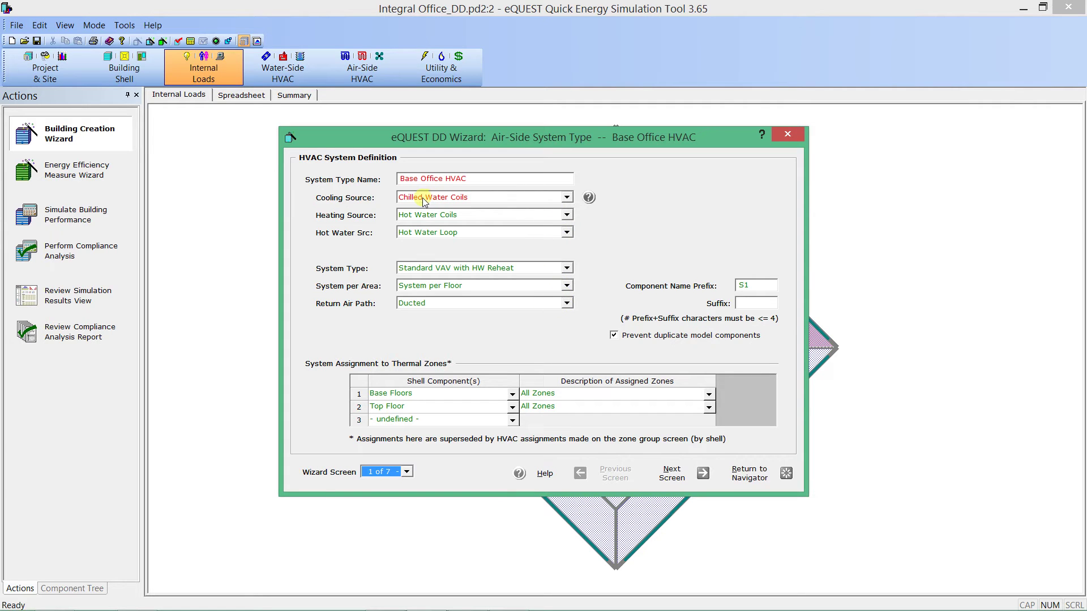
Keep Standard VAV with HW Reheat, page through fans, schedules and deck reset screens, then return to navigator
left_click(463, 272)
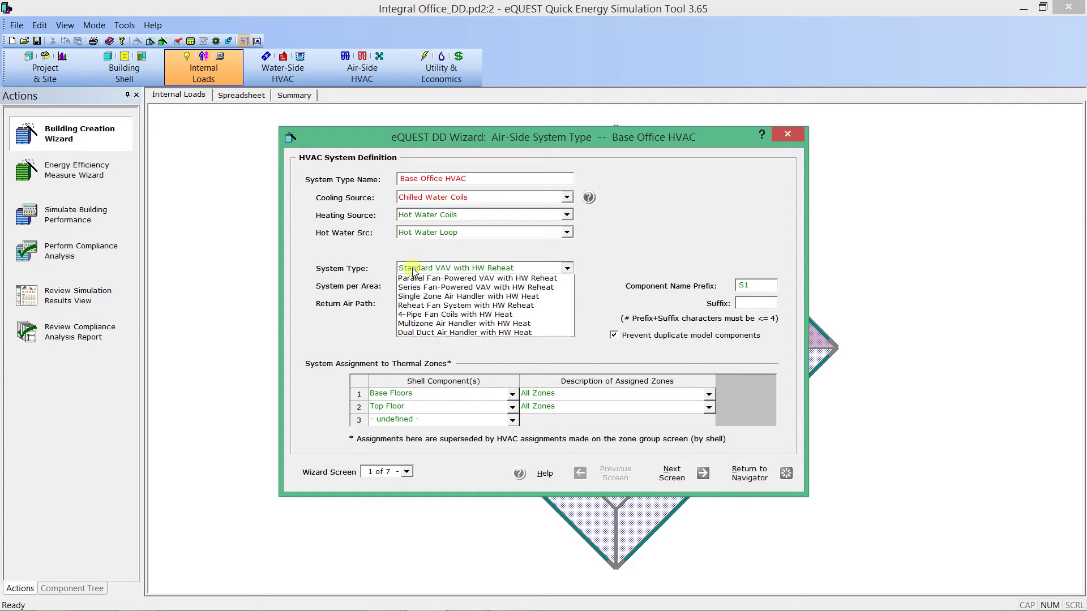
left_click(474, 289)
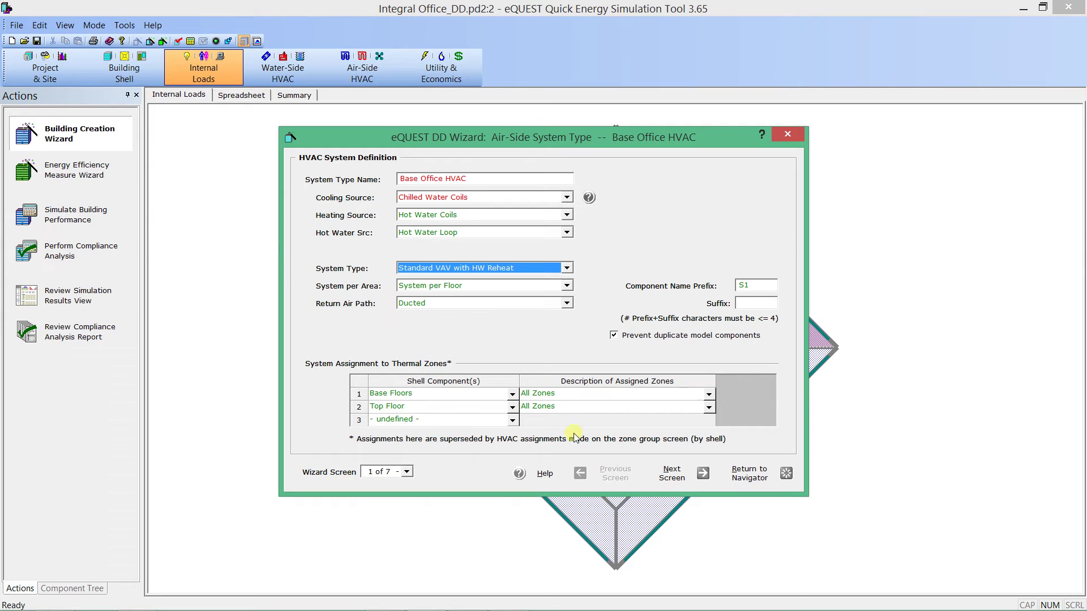
left_click(687, 476)
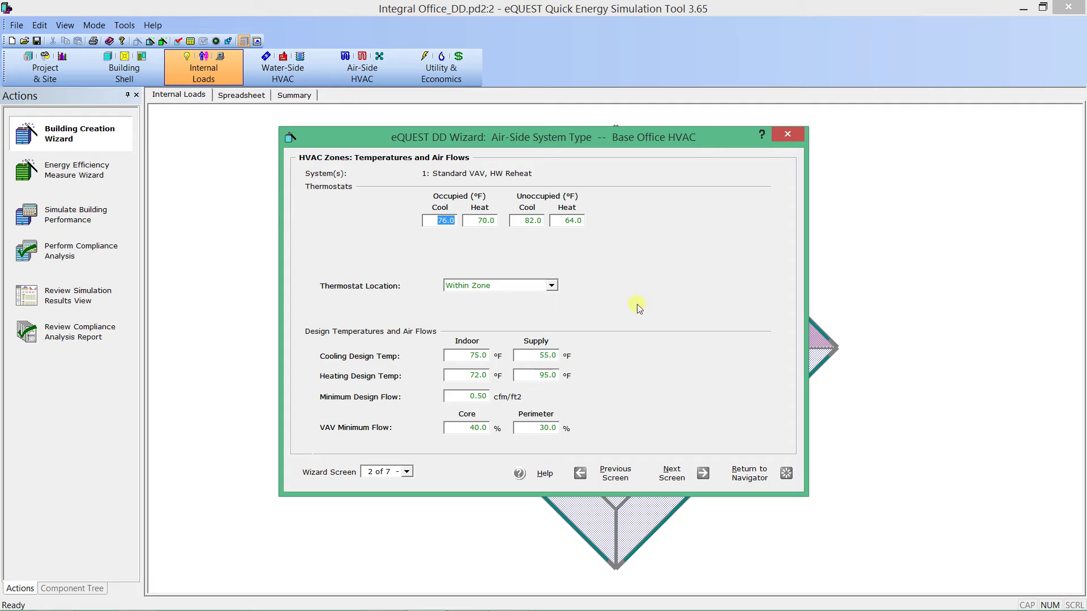
left_click(679, 475)
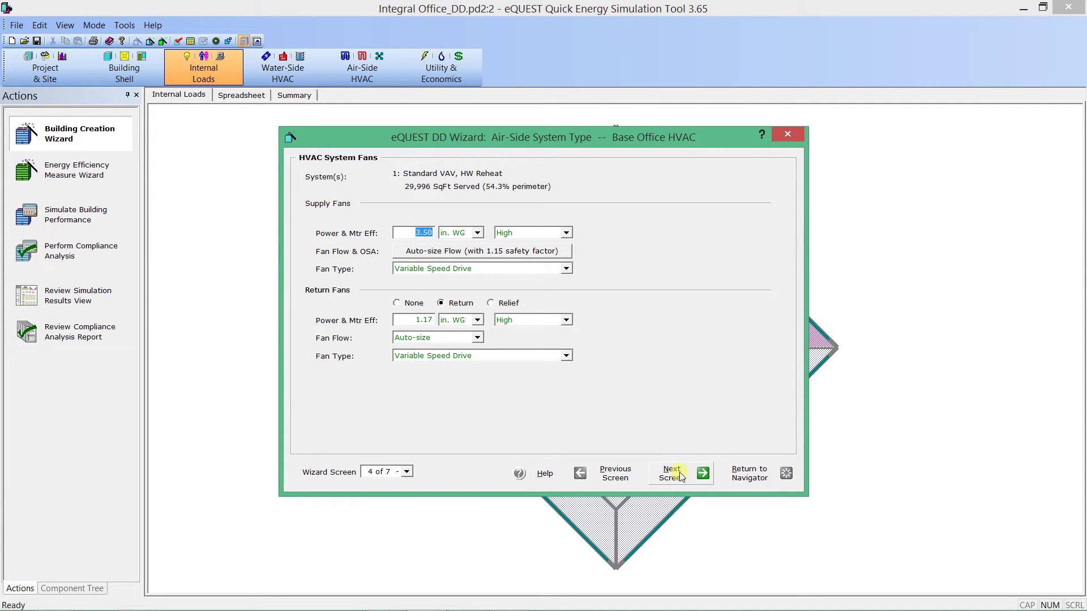
left_click(679, 475)
left_click(679, 476)
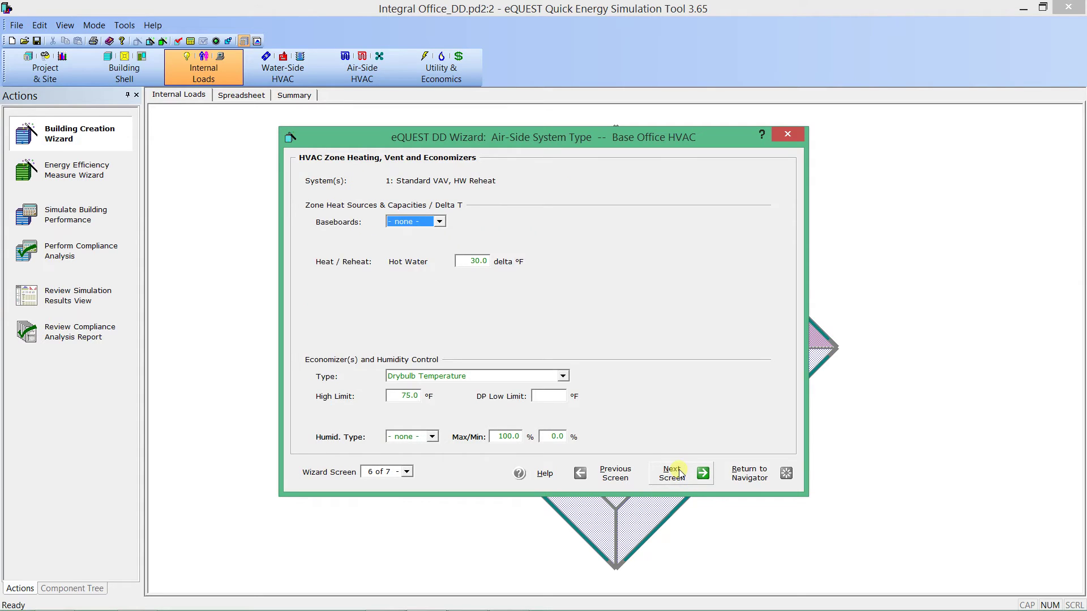
left_click(679, 474)
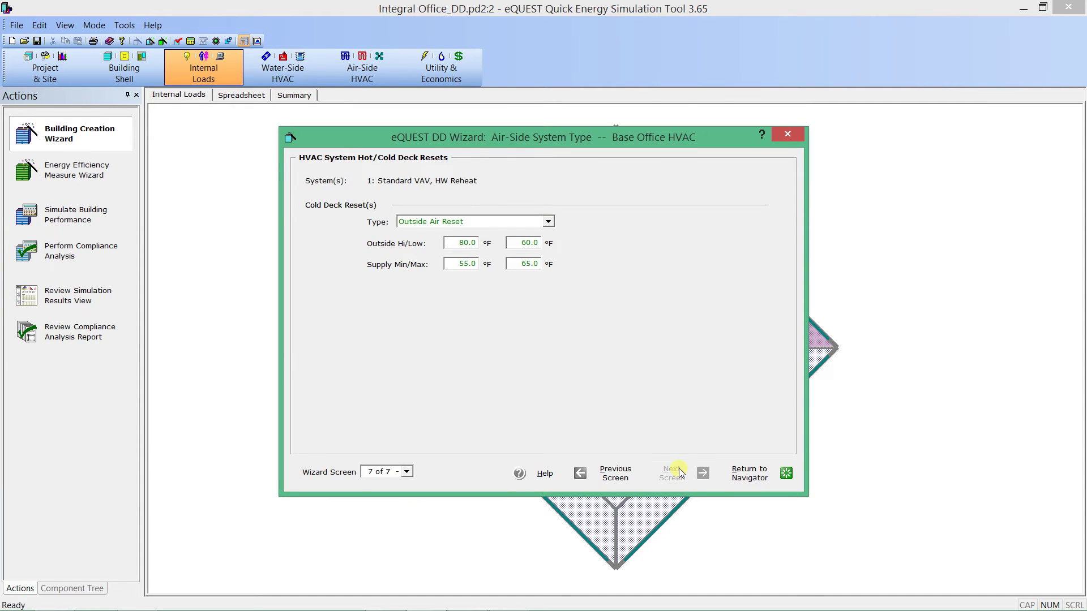
left_click(748, 475)
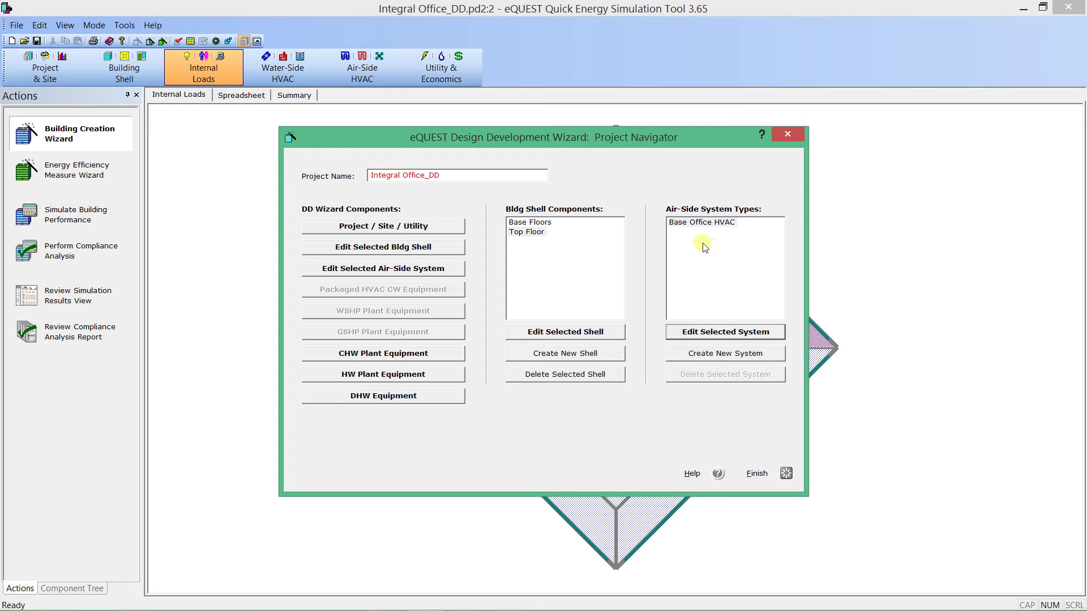
Create the Top HVAC system with no copy source, then go back to the navigator
left_click(702, 353)
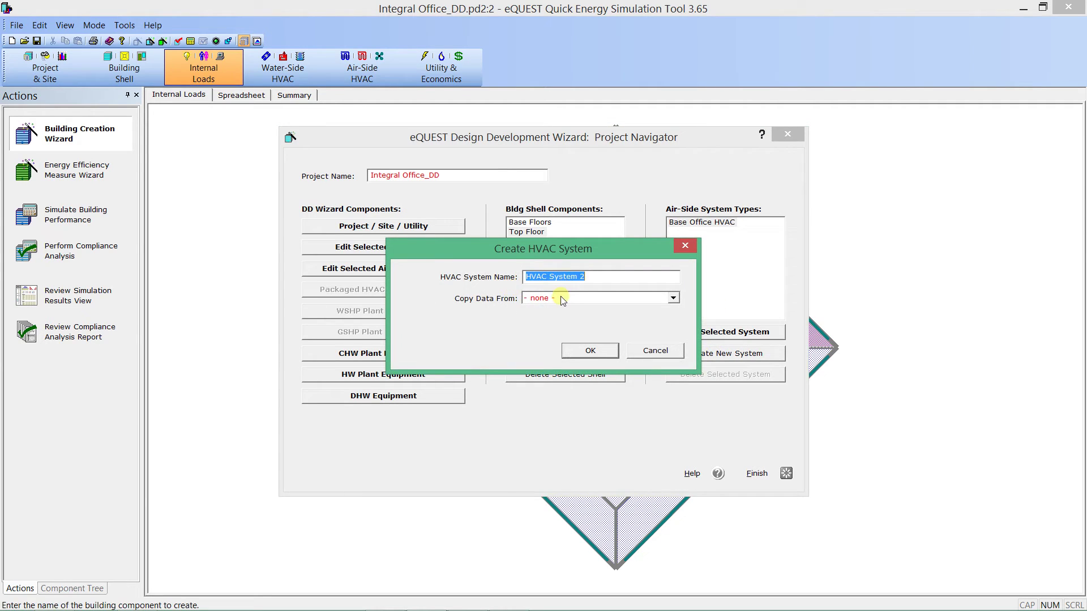
type("Top HVAC")
left_click(564, 301)
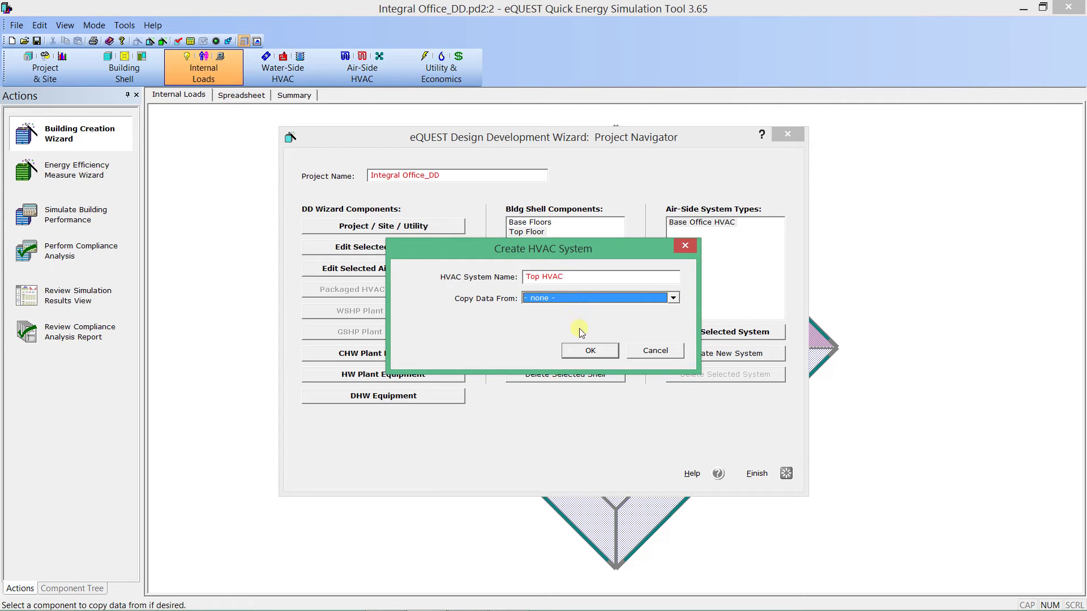
left_click(591, 350)
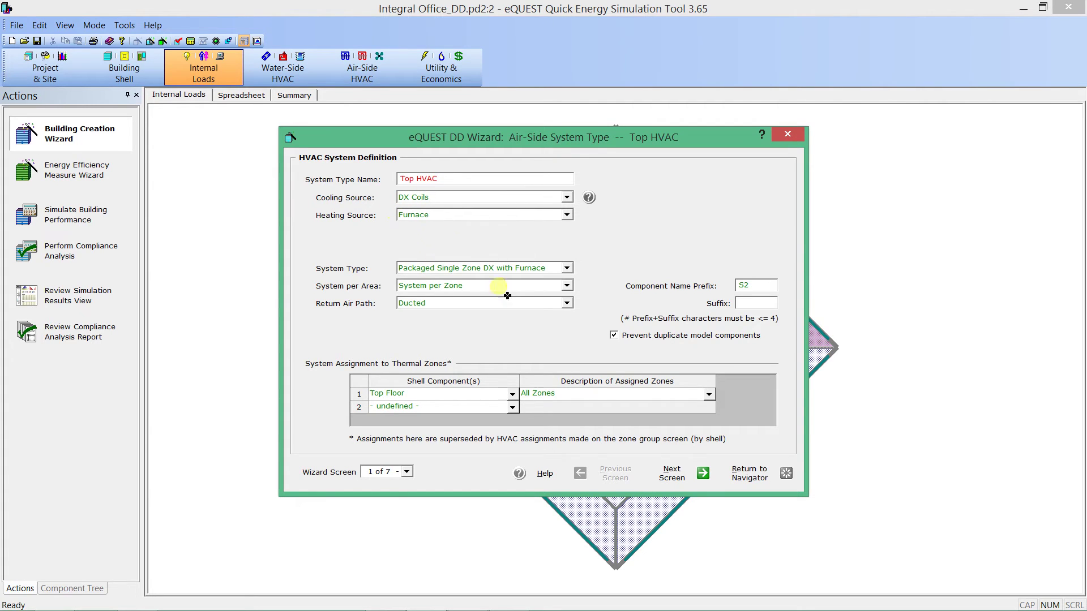
left_click(748, 473)
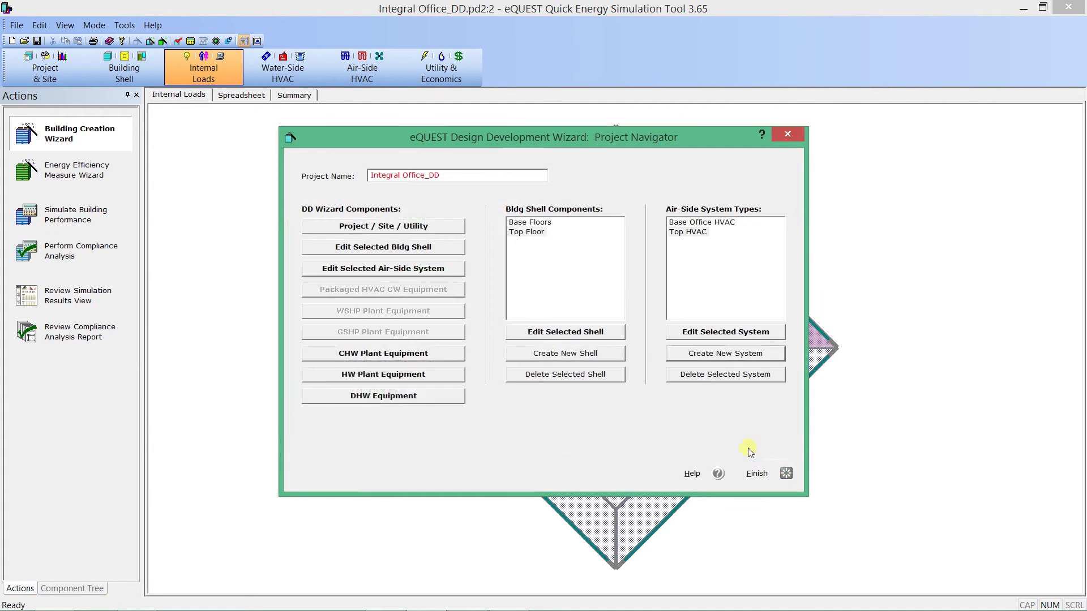
left_click(696, 337)
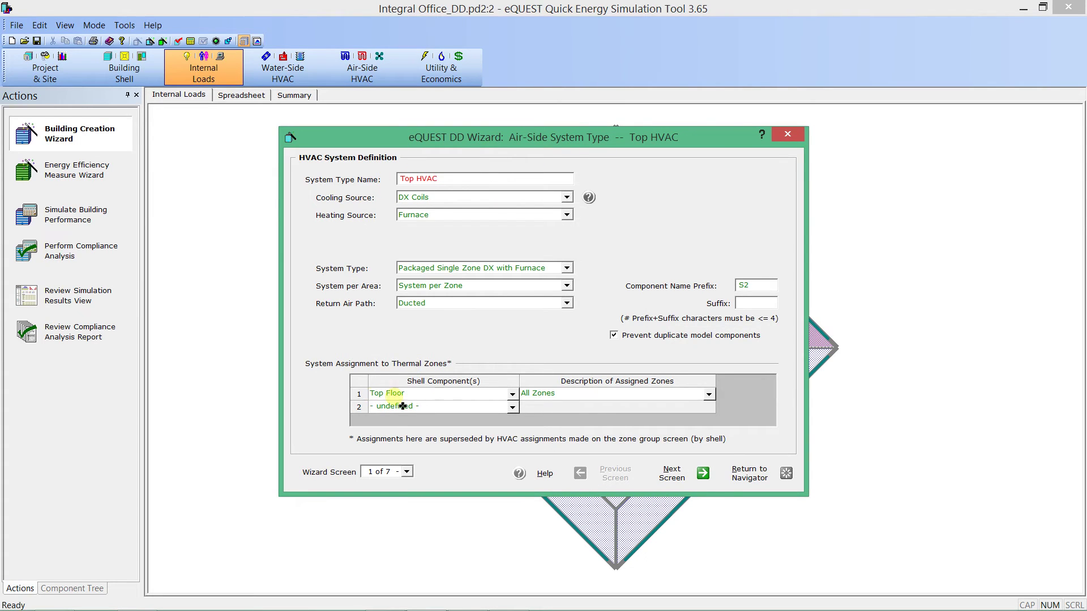
left_click(749, 474)
left_click(689, 222)
left_click(694, 335)
left_click(396, 471)
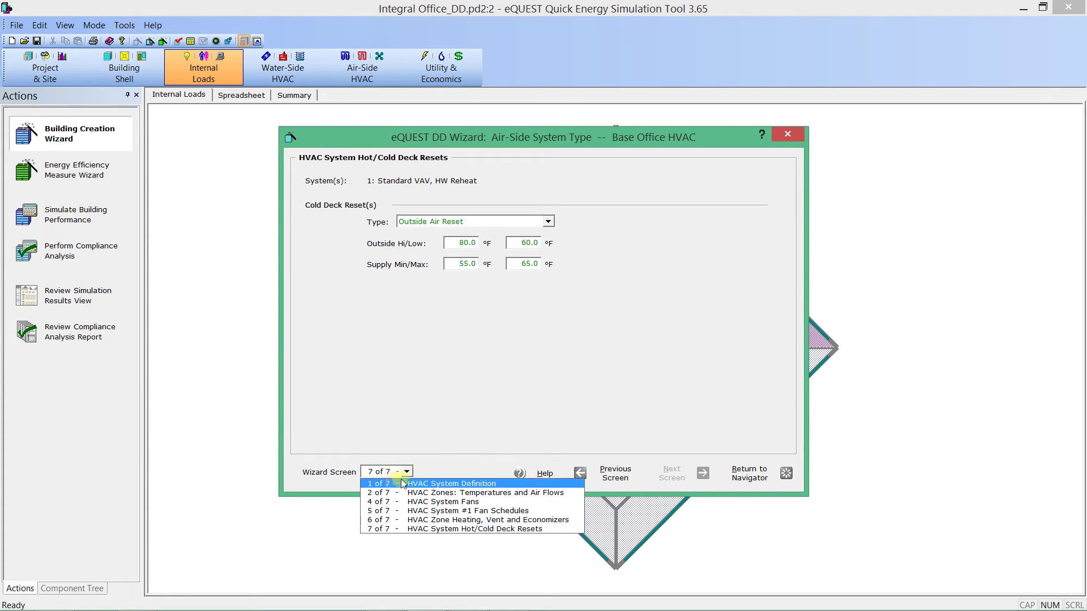
left_click(385, 487)
left_click(748, 474)
left_click(701, 224)
left_click(532, 232)
left_click(535, 222)
left_click(532, 233)
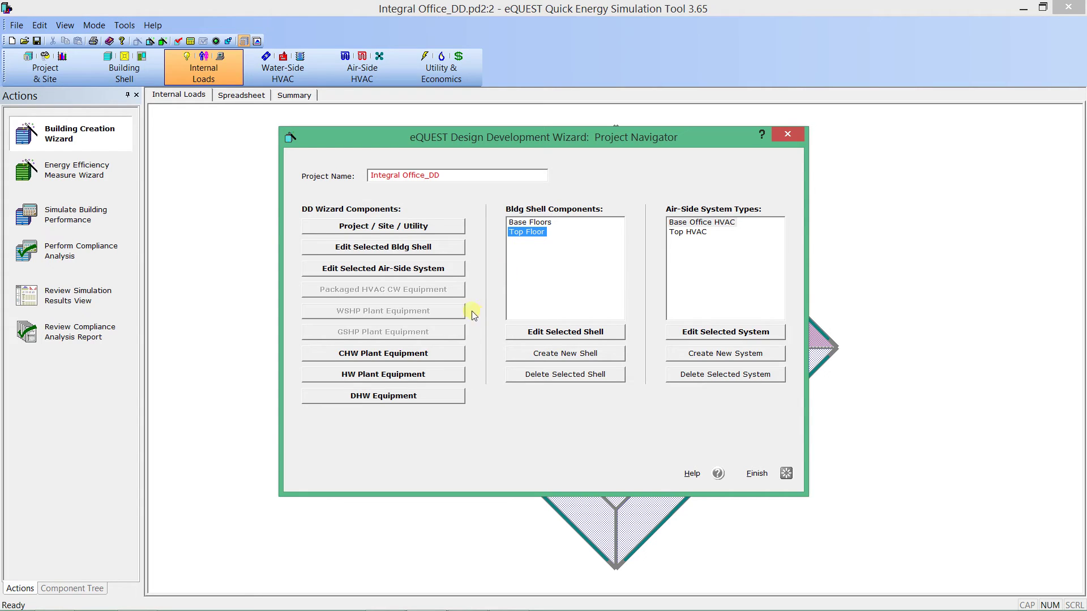
Make the chilled water loop Variable flow with VSD pump control in CHW Plant Equipment
left_click(546, 223)
left_click(696, 237)
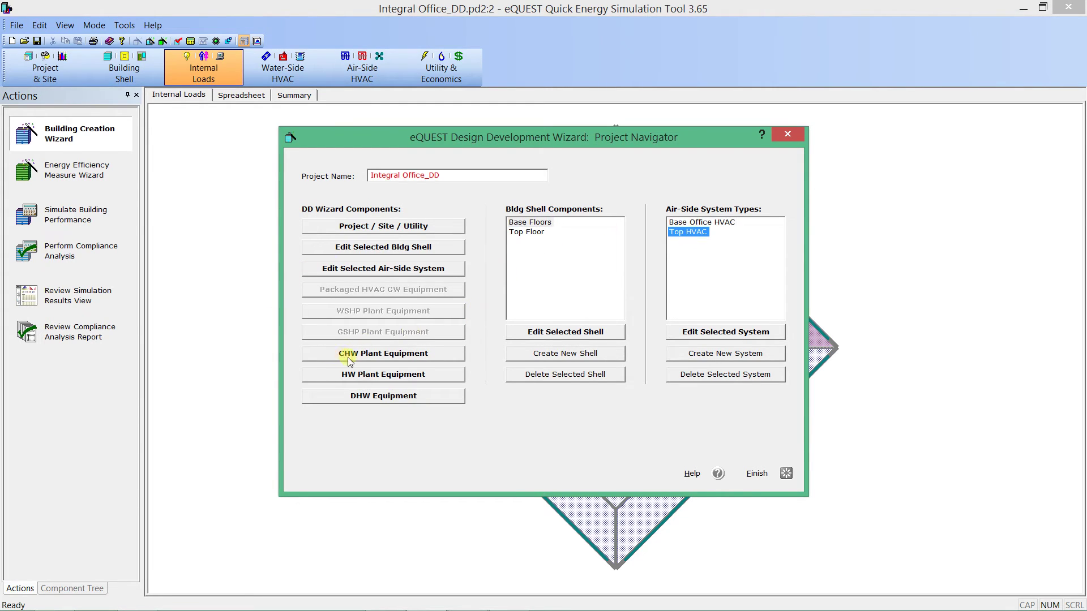
left_click(354, 354)
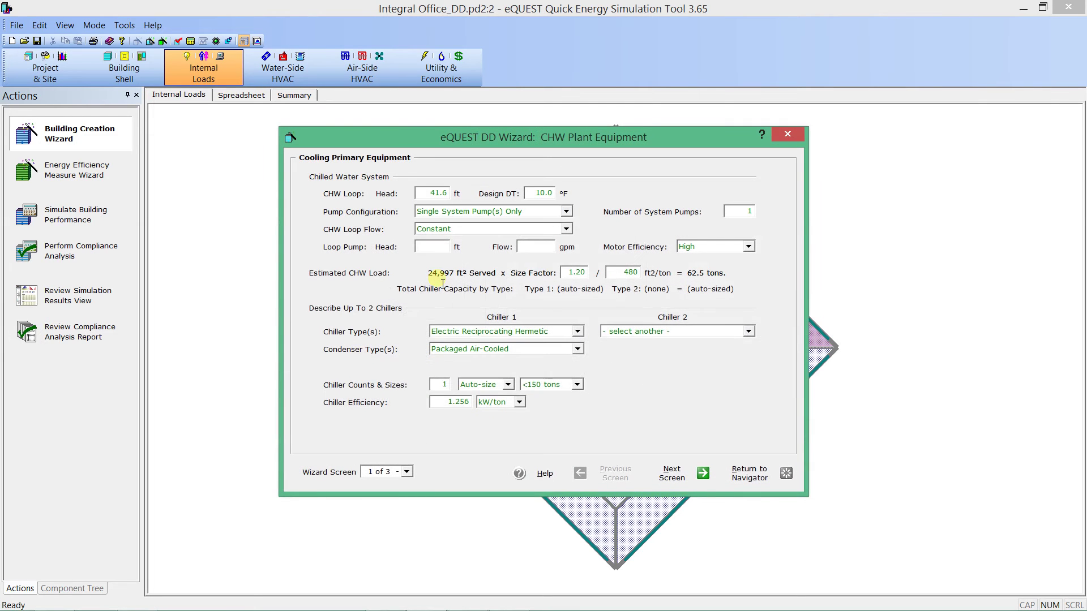
left_click(546, 230)
left_click(439, 256)
left_click(683, 231)
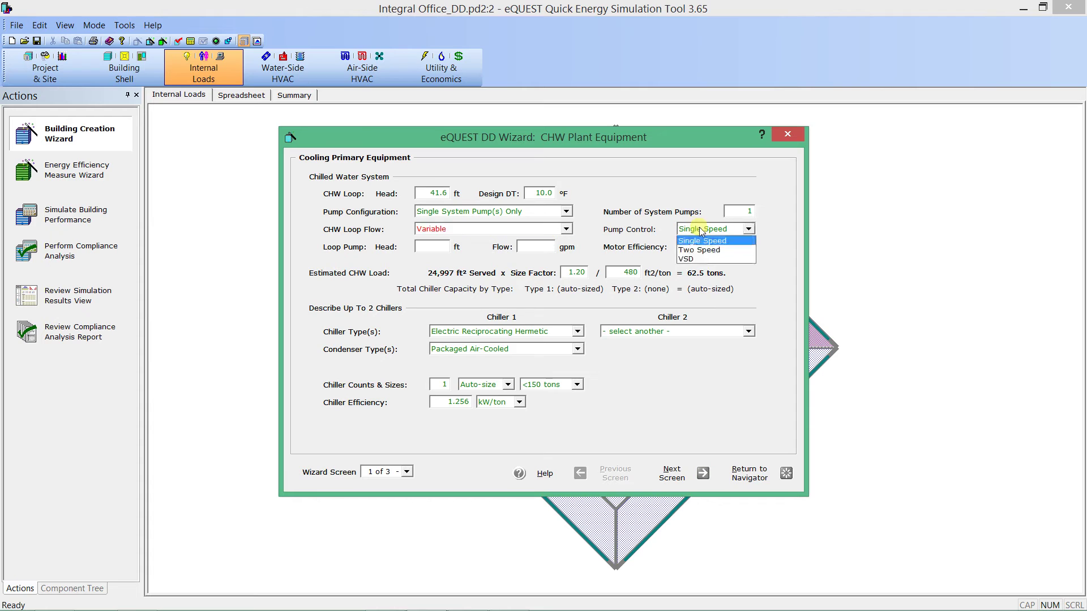
left_click(697, 258)
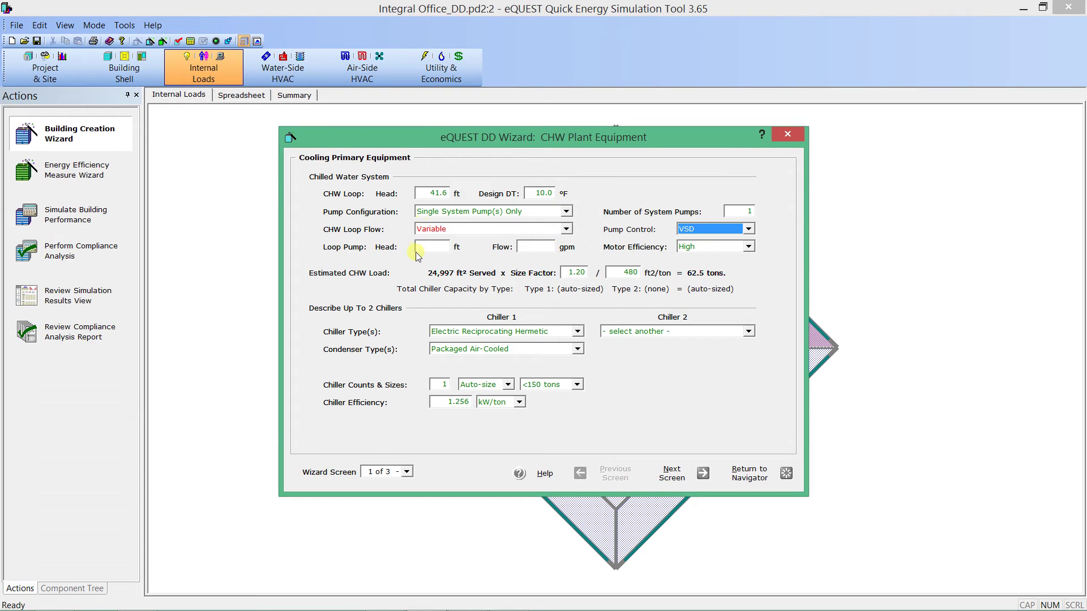
Set loop pump head to 80 ft, a Water-Cooled condenser, and chiller efficiency 0.5 kW/ton
left_click(435, 249)
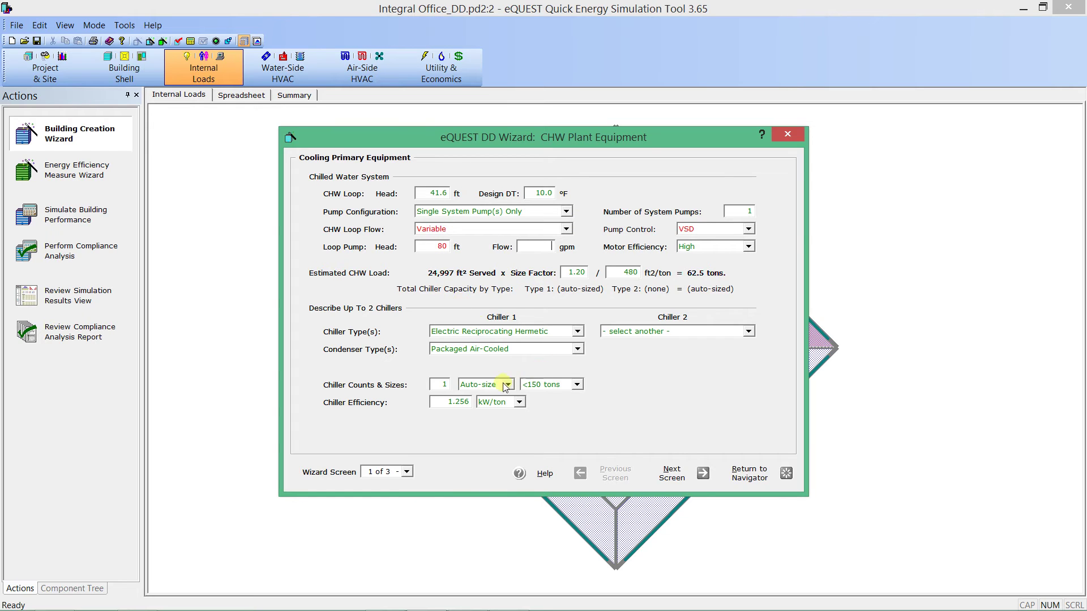
left_click(488, 350)
left_click(456, 360)
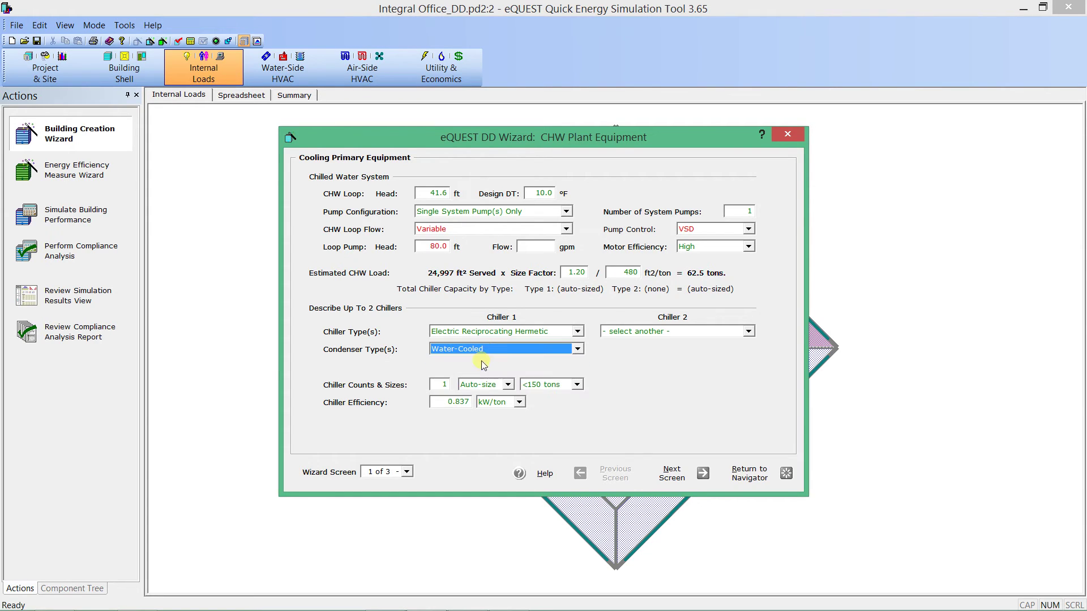
left_click(455, 405)
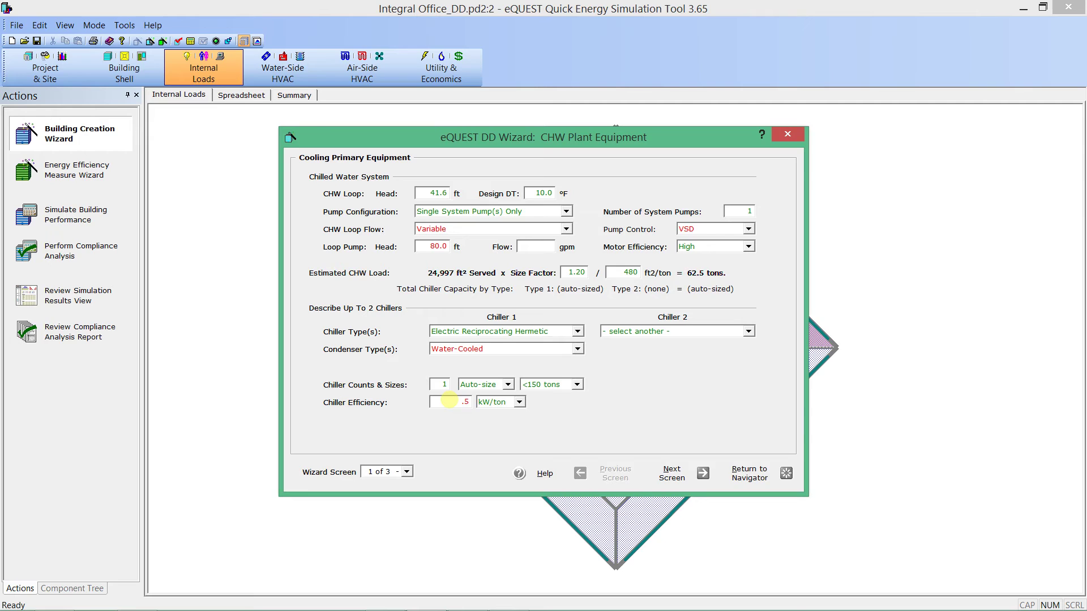
key("Tab")
Give the Open Tower Variable Speed Fan capacity control
left_click(702, 475)
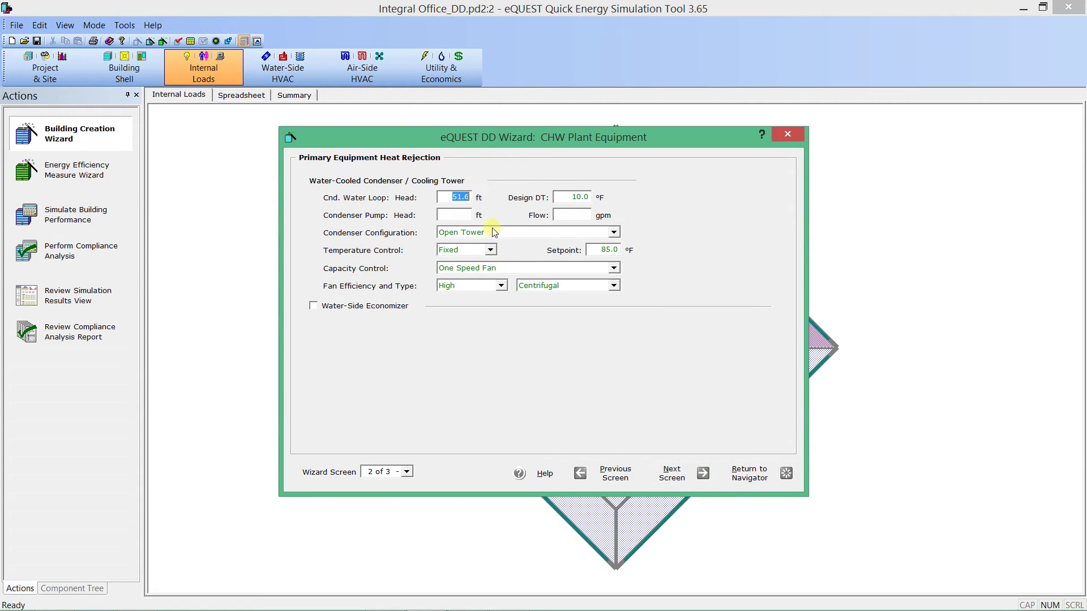
left_click(506, 267)
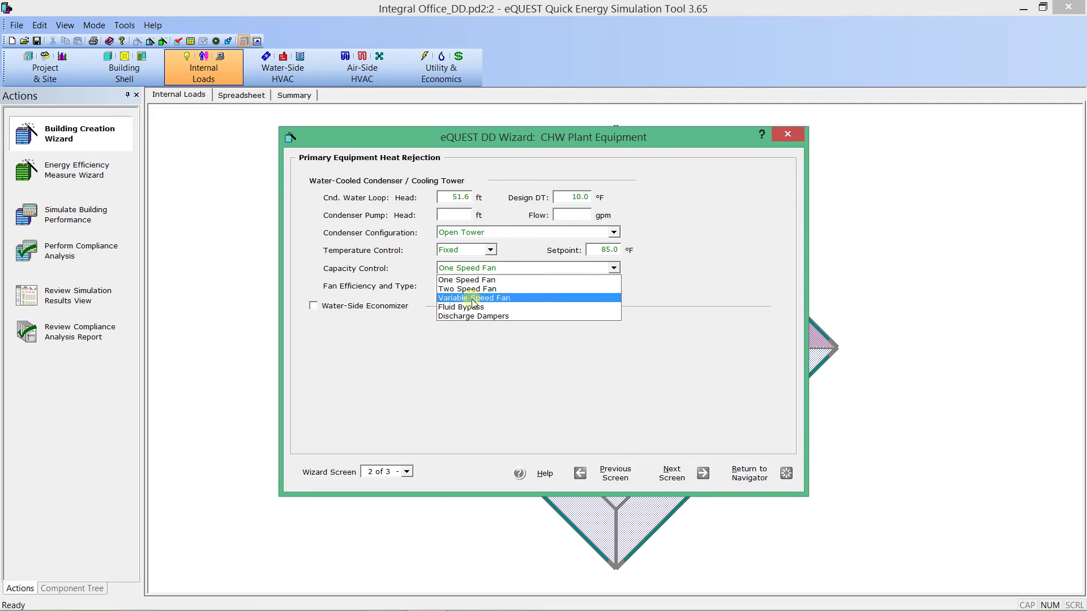
left_click(481, 301)
left_click(507, 233)
left_click(509, 240)
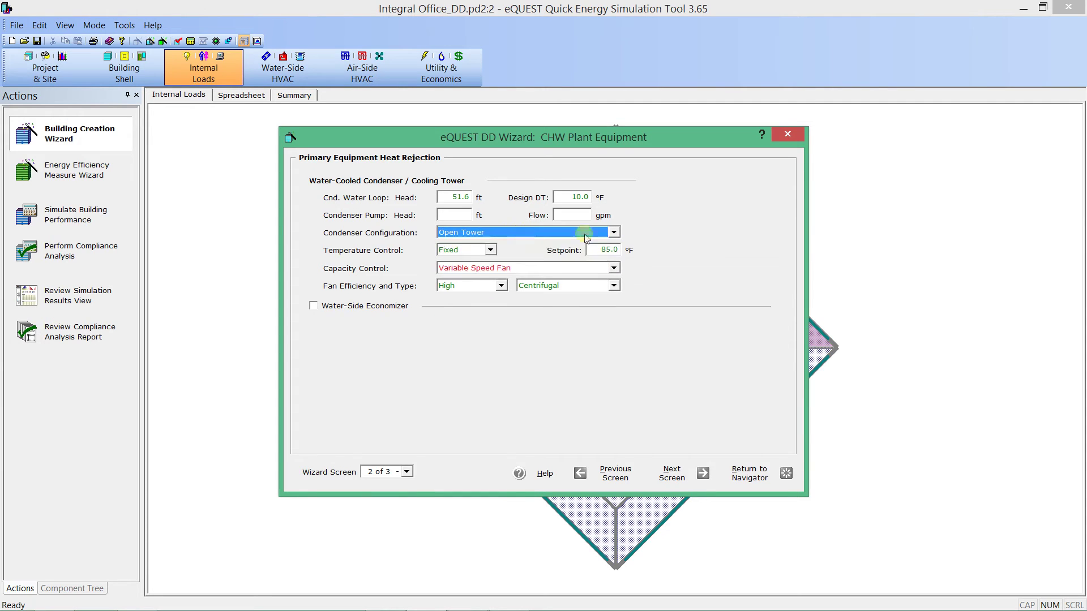
Return to the navigator, glance at HW Plant Equipment, then bring up DHW Equipment
left_click(687, 478)
left_click(738, 479)
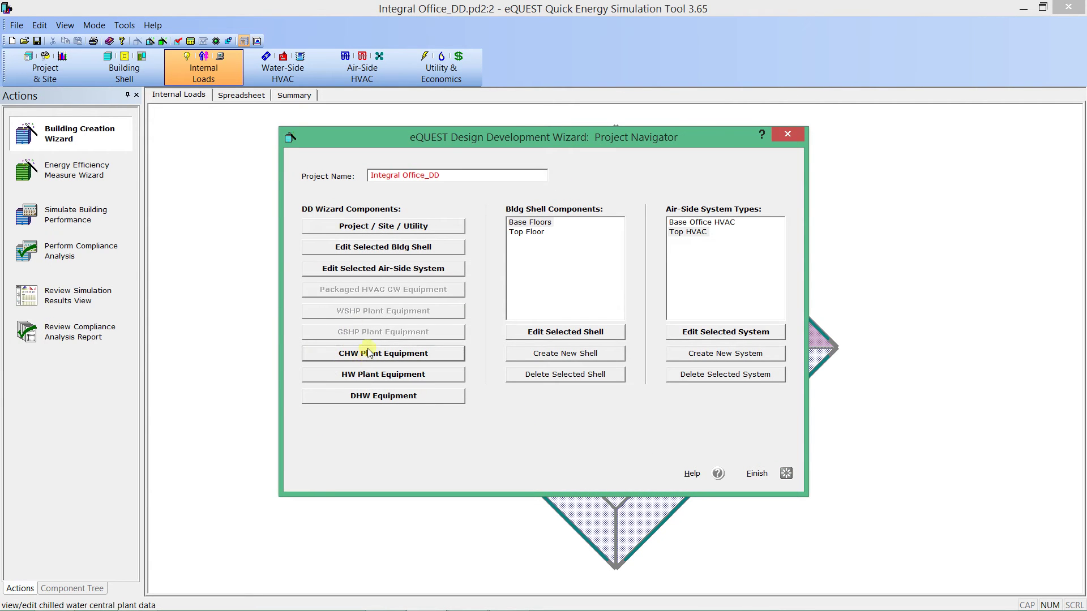
left_click(363, 376)
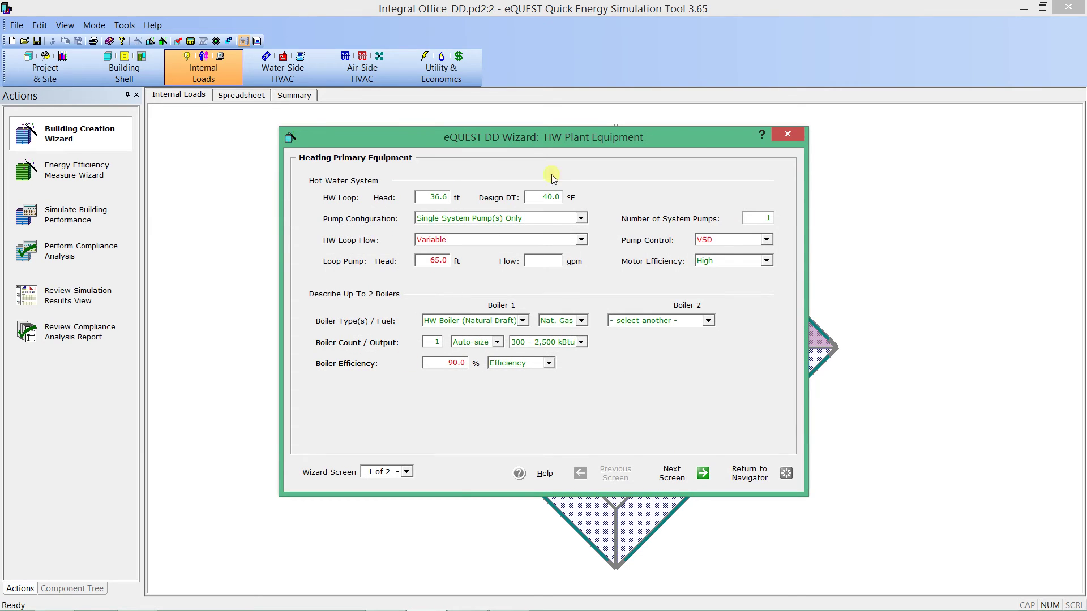
left_click(753, 475)
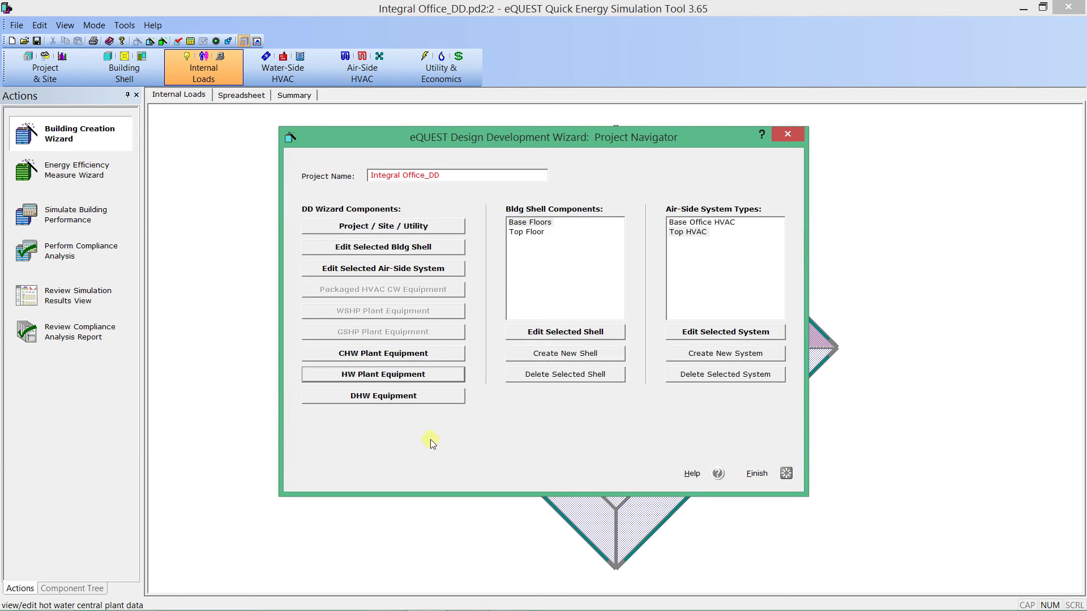
left_click(406, 397)
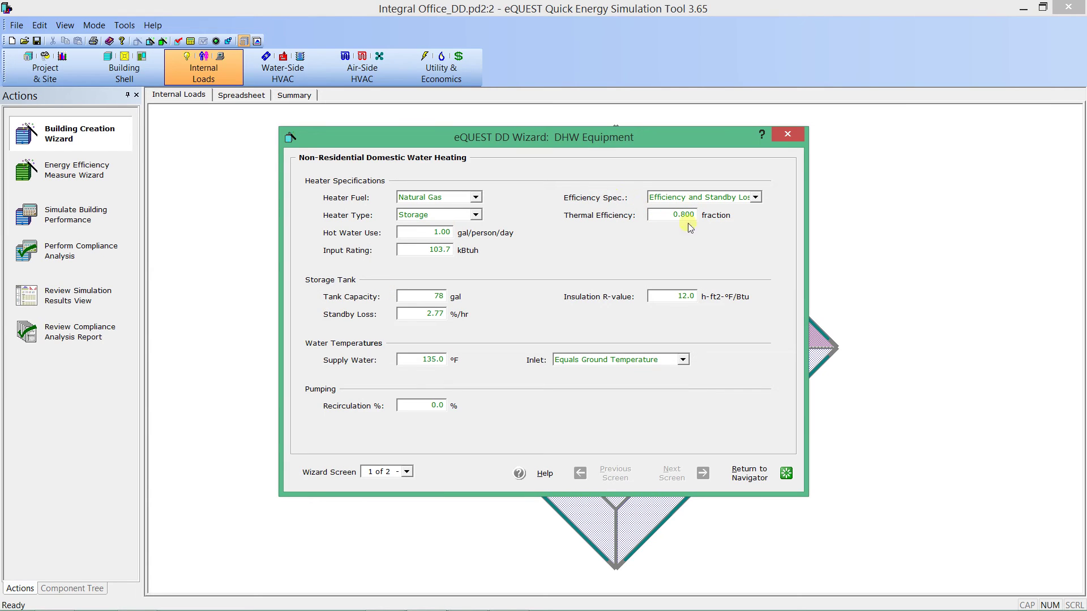
Check the DHW heater's 0.800 thermal efficiency unchanged and return to the Project Navigator
left_click_drag(681, 218, 691, 222)
left_click(761, 475)
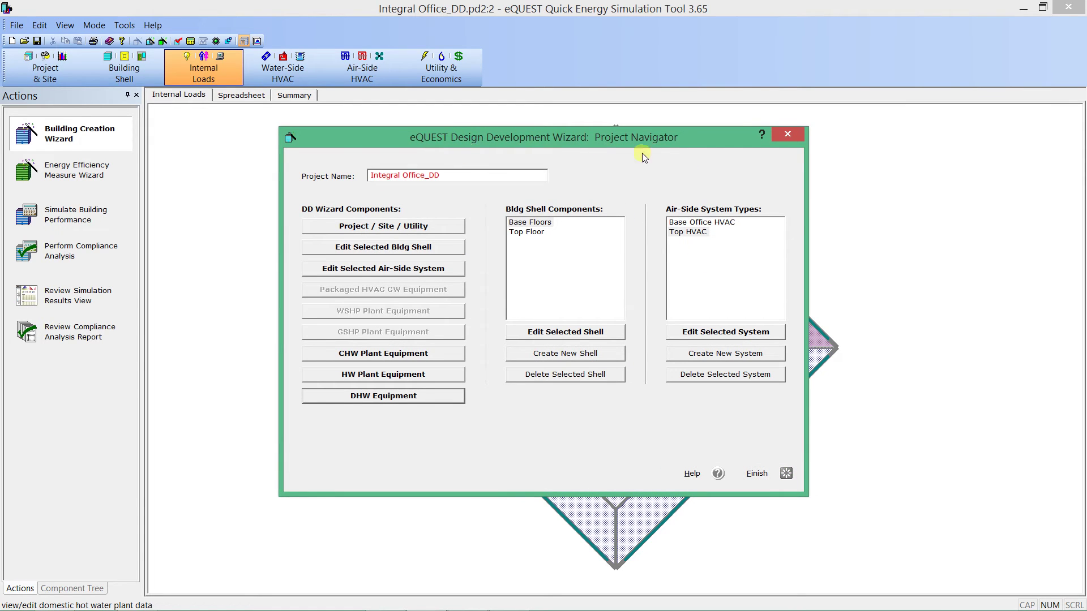
Finish the wizard to generate the model and show the Building Shell in 3-D Geometry
left_click(757, 475)
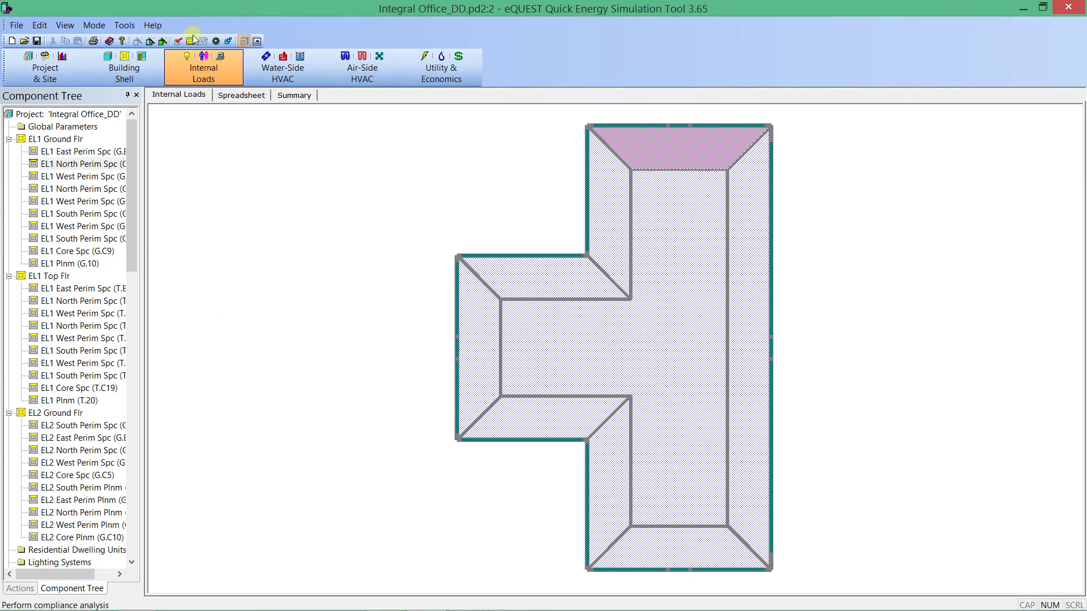
left_click(127, 64)
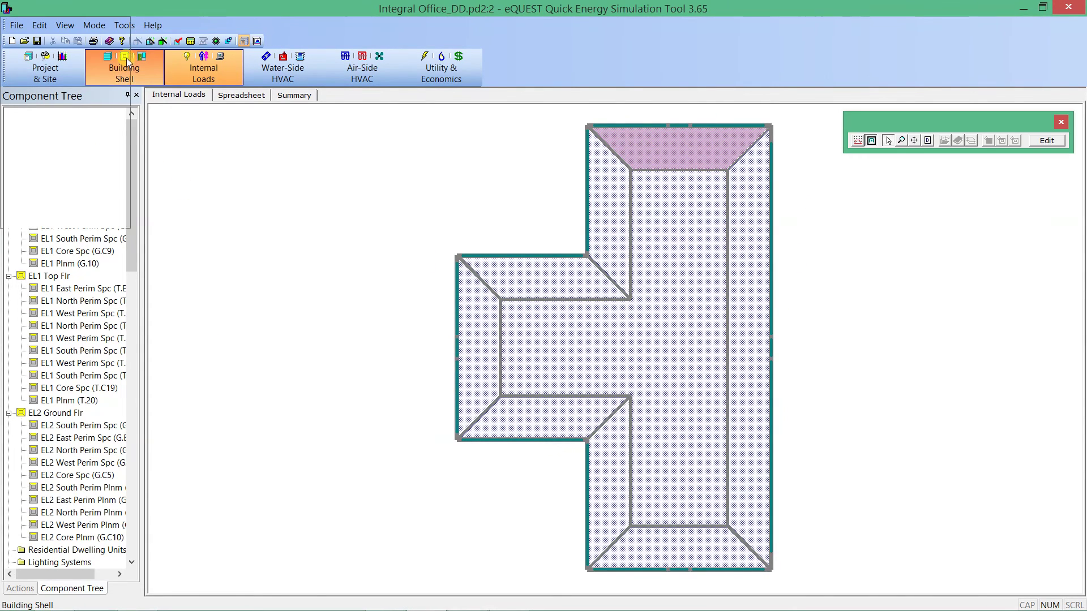
left_click(241, 95)
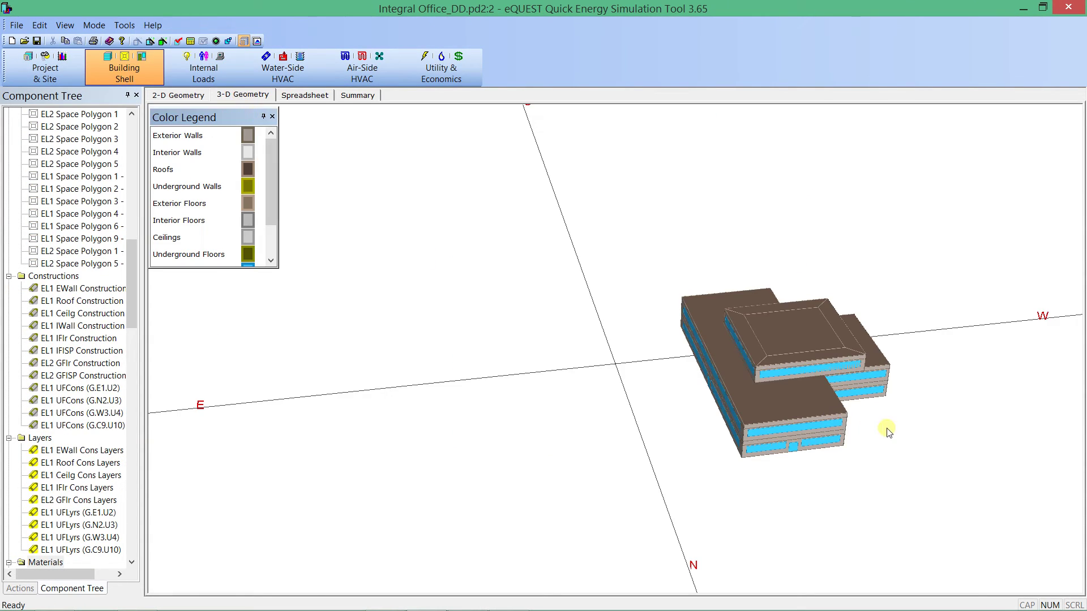
Rotate and zoom the 3-D building to view it from several angles, including roof and underside
mouse_move(891, 424)
left_mouse_down()
mouse_move(589, 473)
mouse_move(517, 388)
left_mouse_up()
left_click_drag(485, 298, 460, 433)
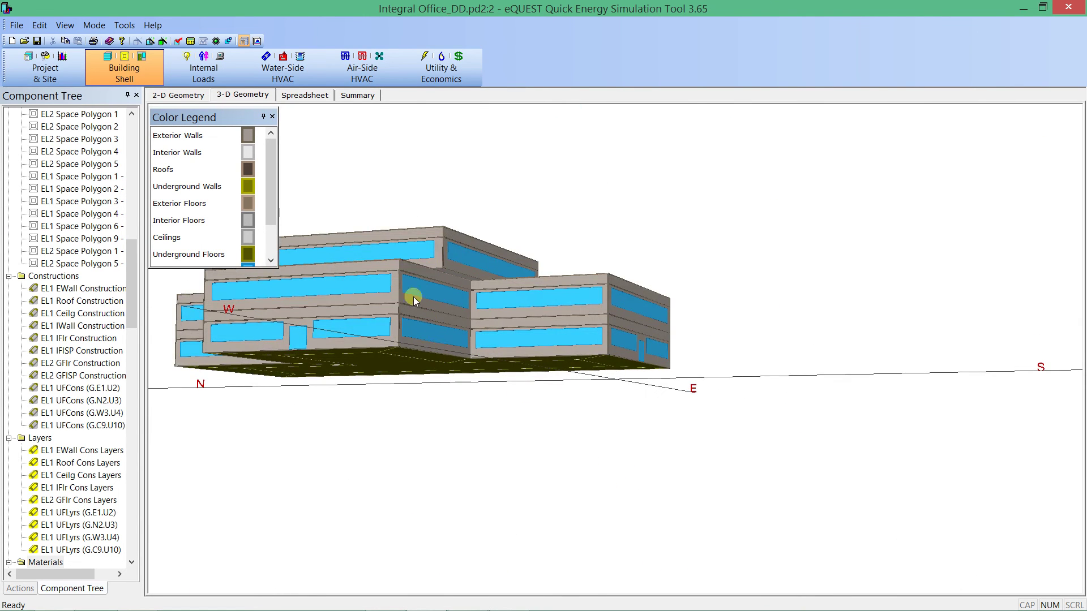
left_click_drag(413, 298, 437, 329)
left_click_drag(773, 519, 764, 508)
left_click_drag(650, 325, 651, 375)
left_click_drag(601, 230, 603, 208)
left_click_drag(604, 275, 604, 273)
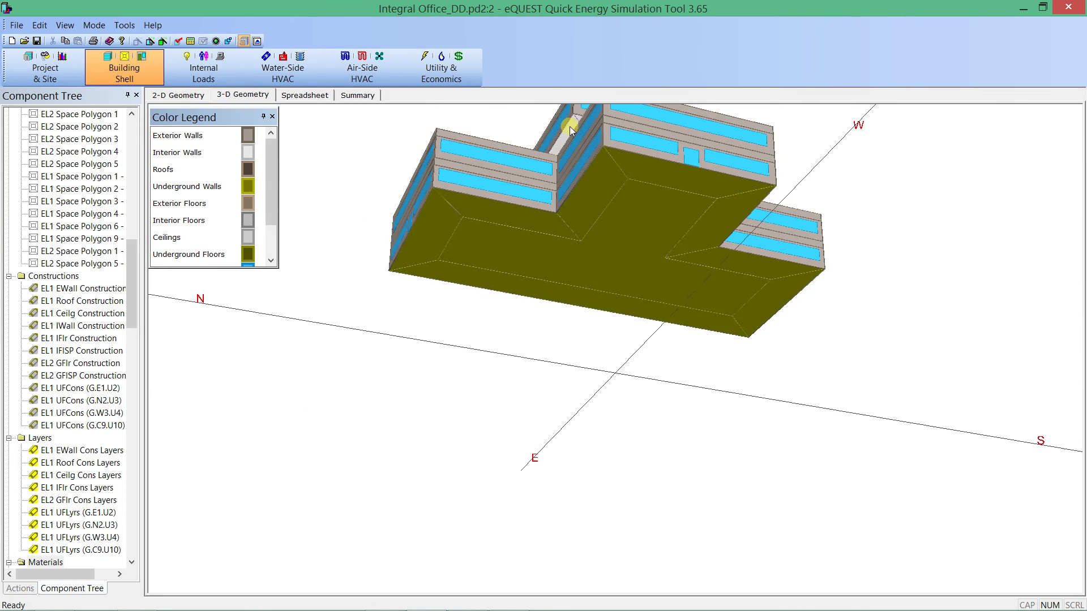
left_click_drag(586, 136, 481, 373)
scroll(473, 371, "down", 3)
Review the zones served by each Air-Side system, from EL1 Sys1 VAV to zones G.S1 through G.C5
left_click(346, 66)
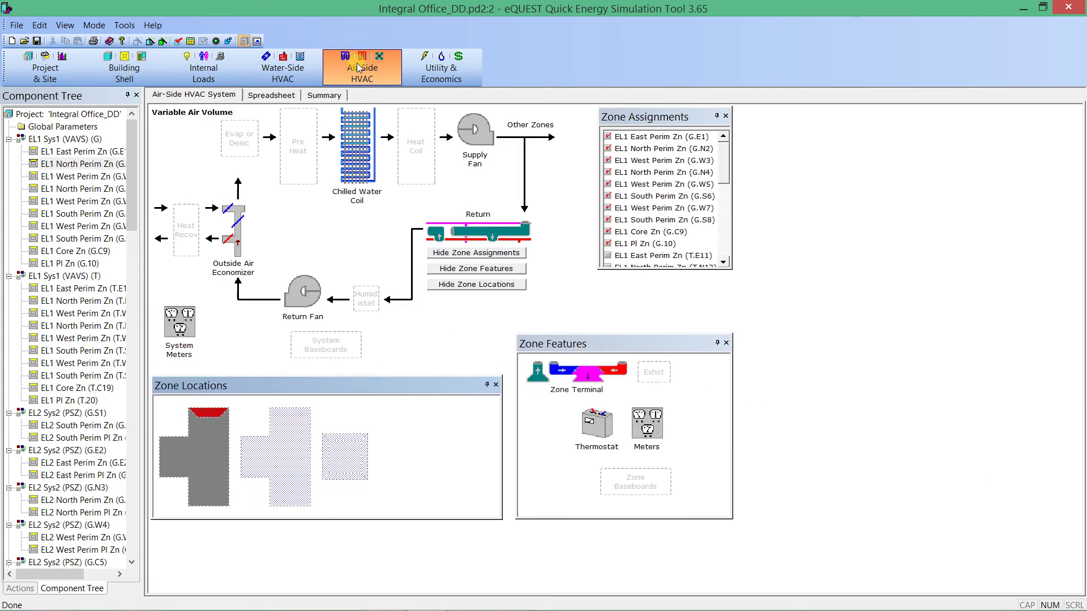
left_click(65, 139)
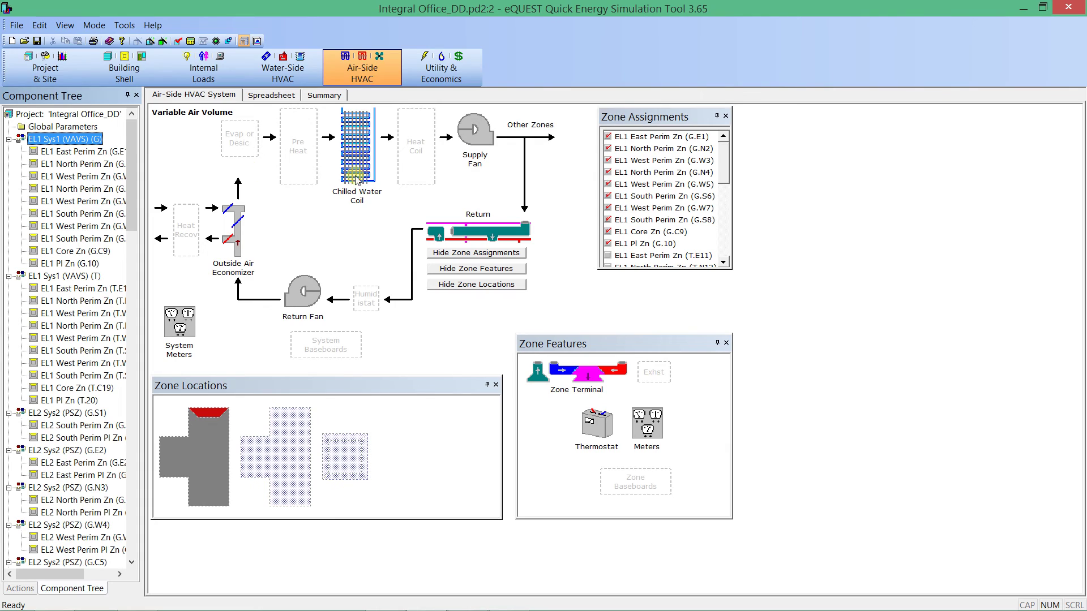
left_click(68, 277)
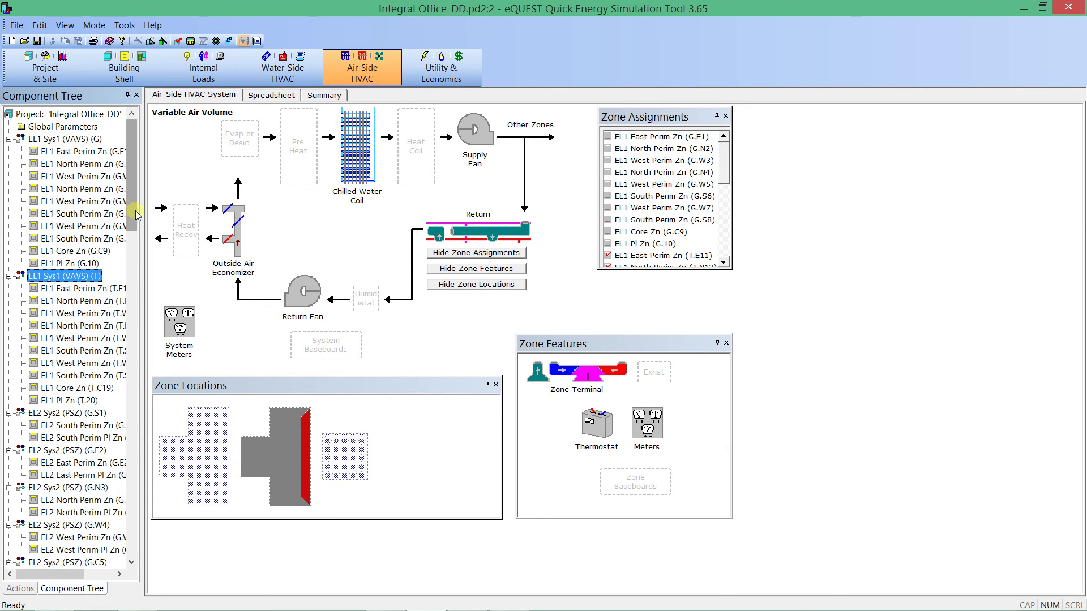
left_click_drag(145, 212, 208, 215)
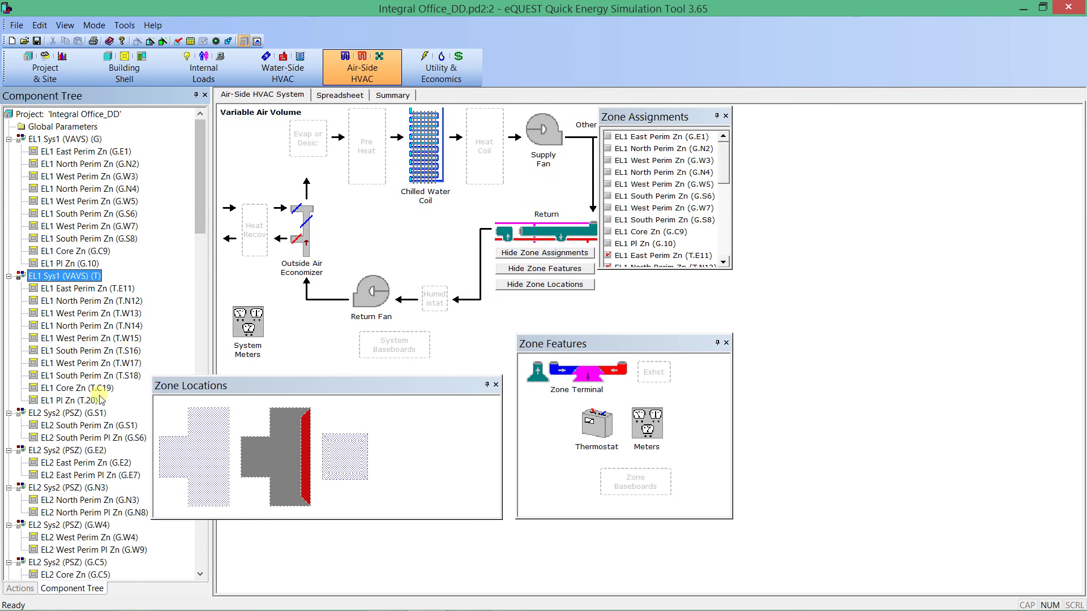
left_click(85, 413)
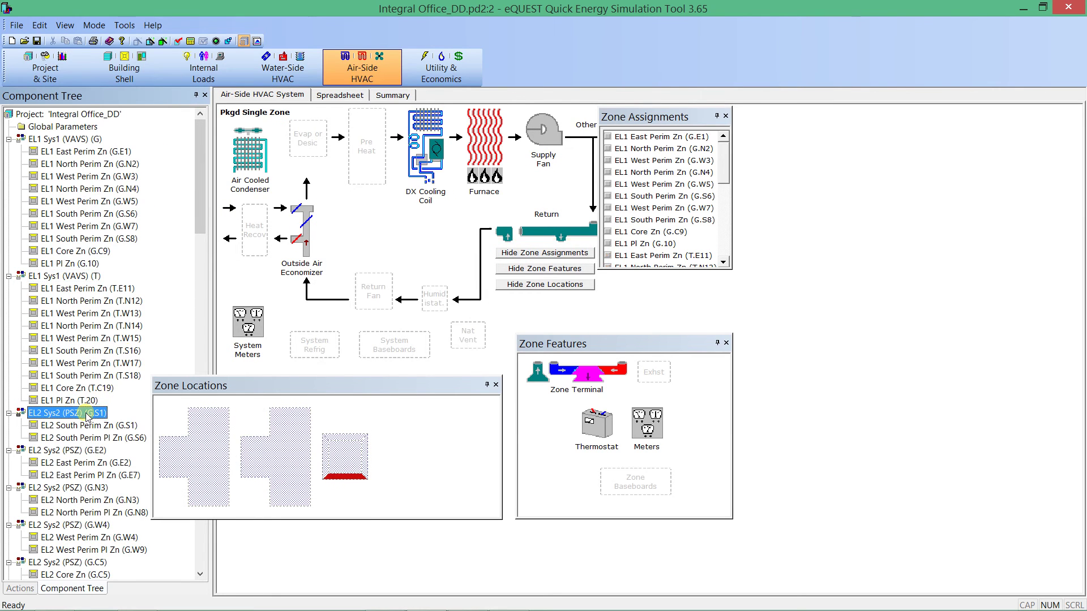
left_click(72, 451)
scroll(73, 453, "down", 2)
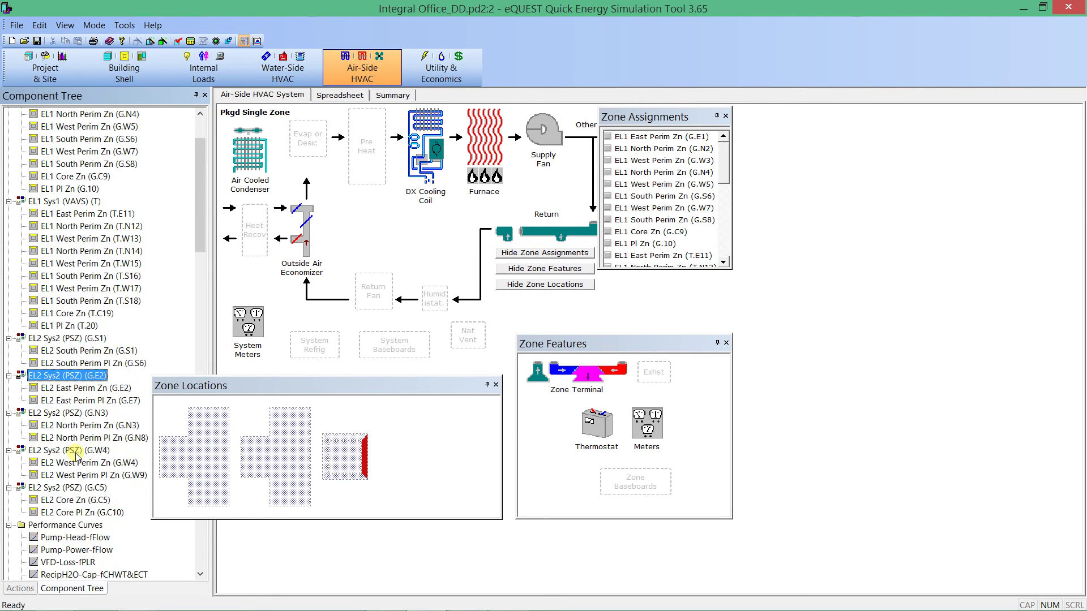
left_click(60, 414)
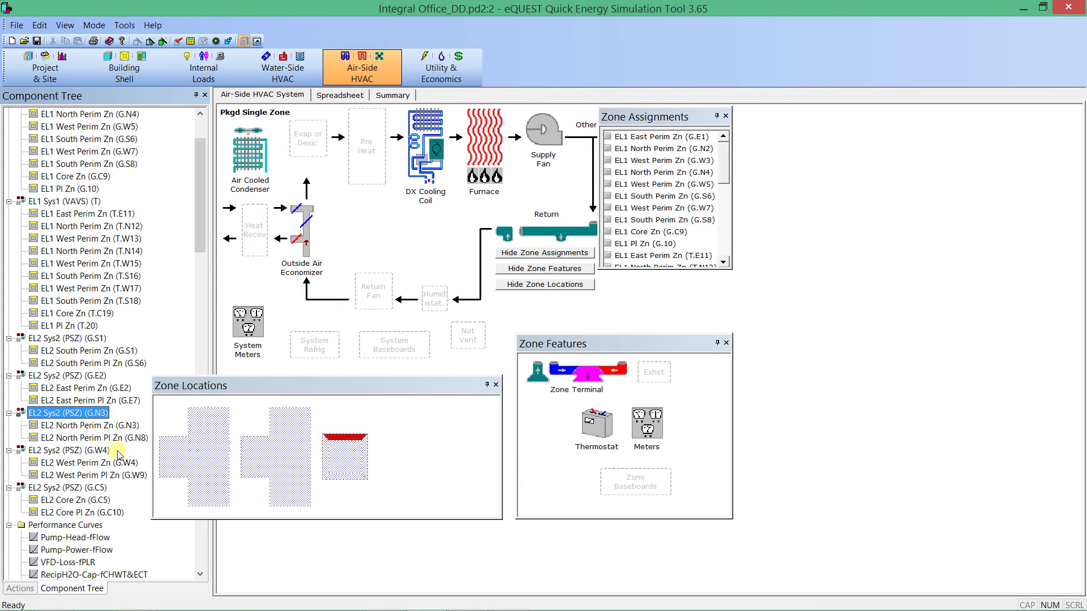
left_click(98, 451)
left_click(88, 488)
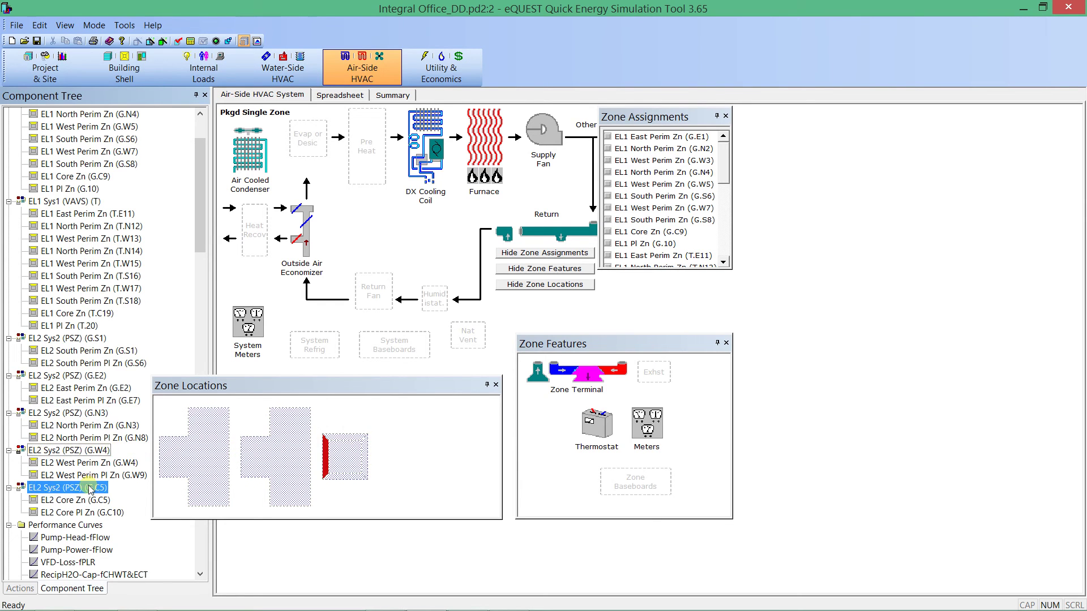
From the Water-Side HVAC view, save the project and run the building energy simulation
left_click(298, 84)
left_click(190, 41)
left_click(599, 384)
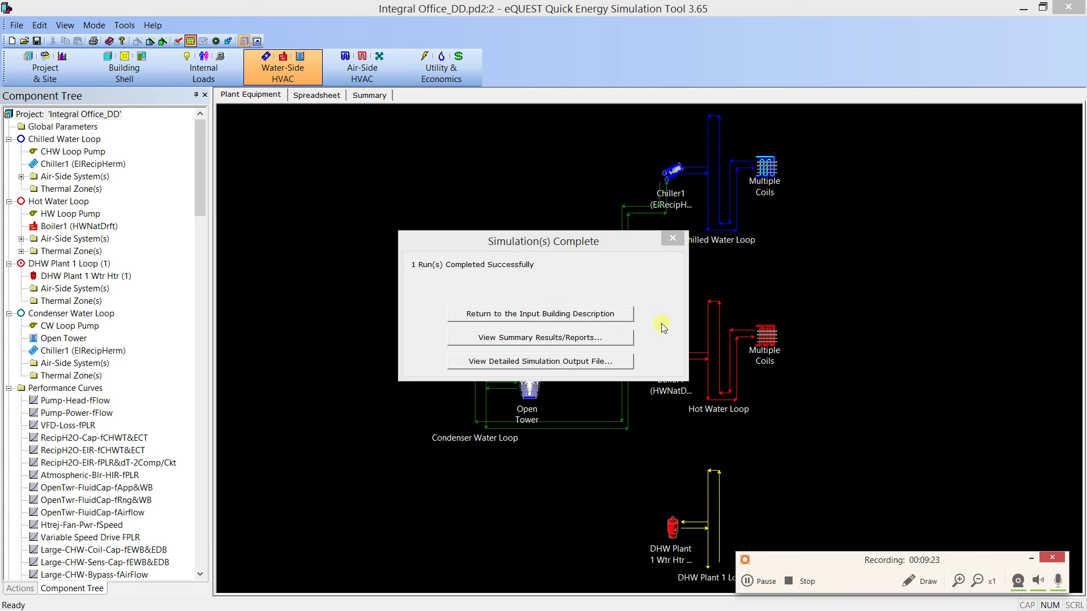
Review the monthly electric and gas consumption summary charts, then return to the building description
left_click(664, 327)
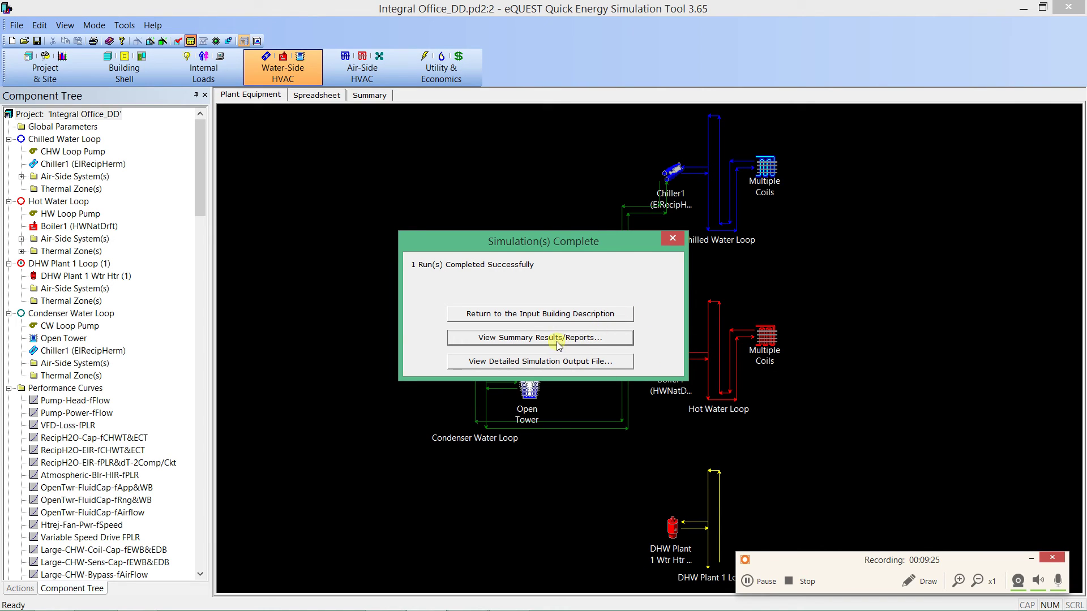
left_click(470, 338)
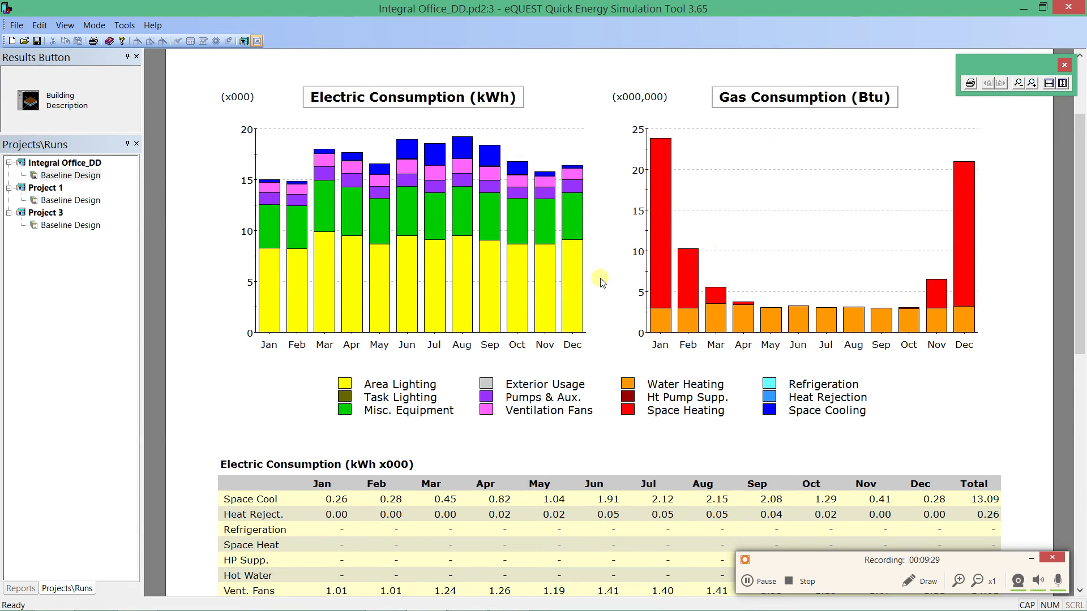
left_click(59, 104)
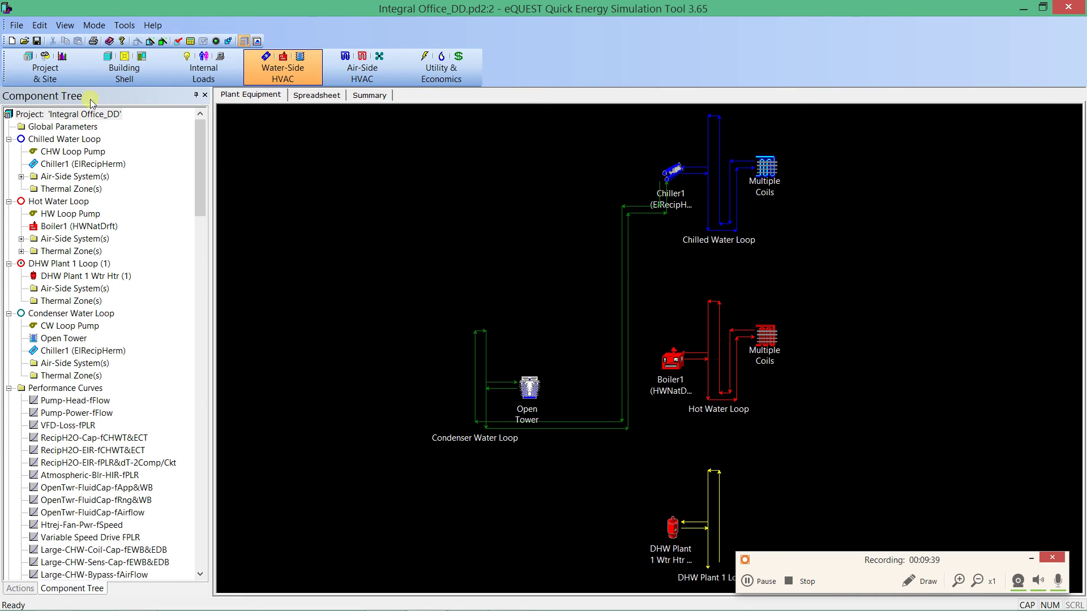
Attempt to launch the design development wizard from the toolbar, cancelling the save prompt
left_click(125, 25)
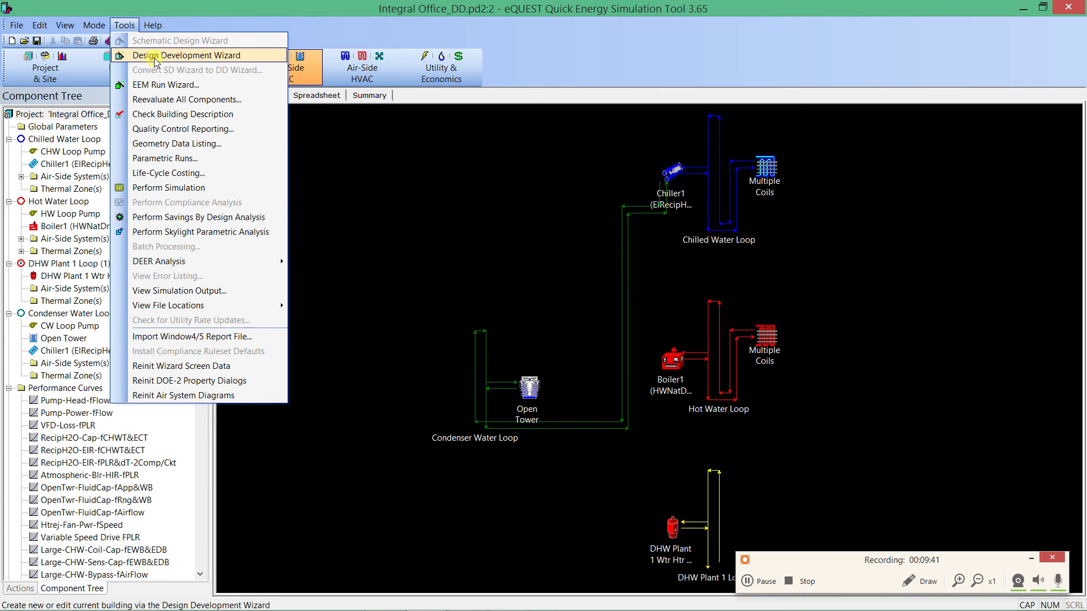
left_click(243, 15)
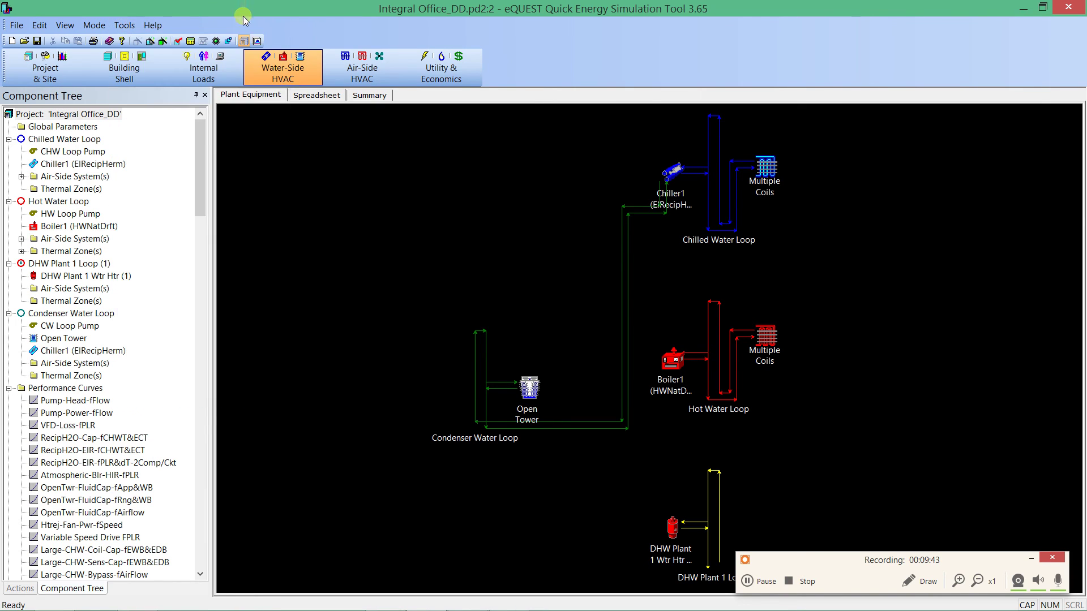
left_click(149, 41)
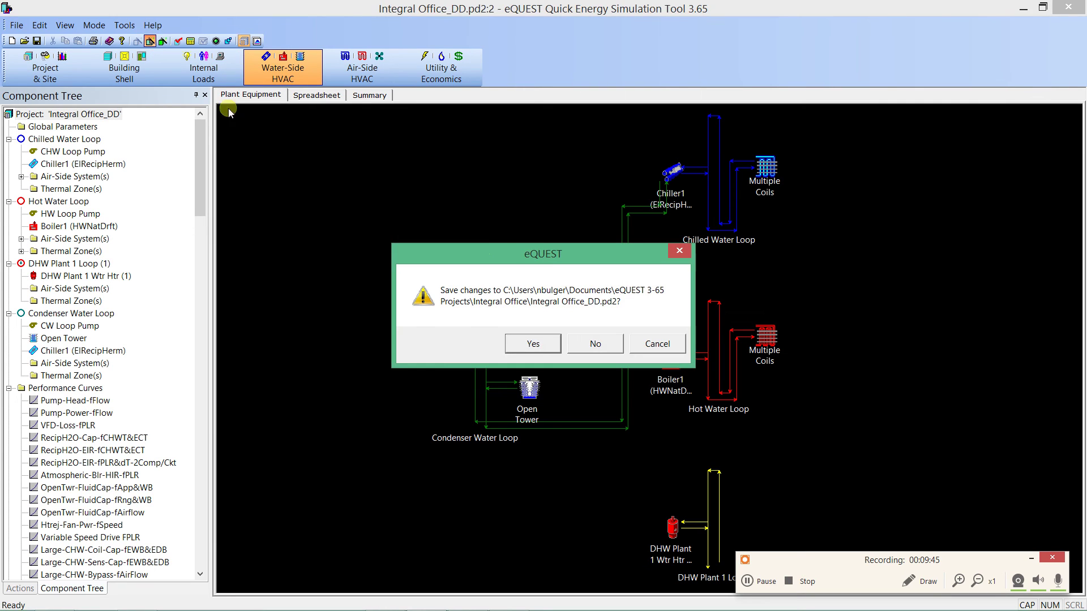
left_click(654, 344)
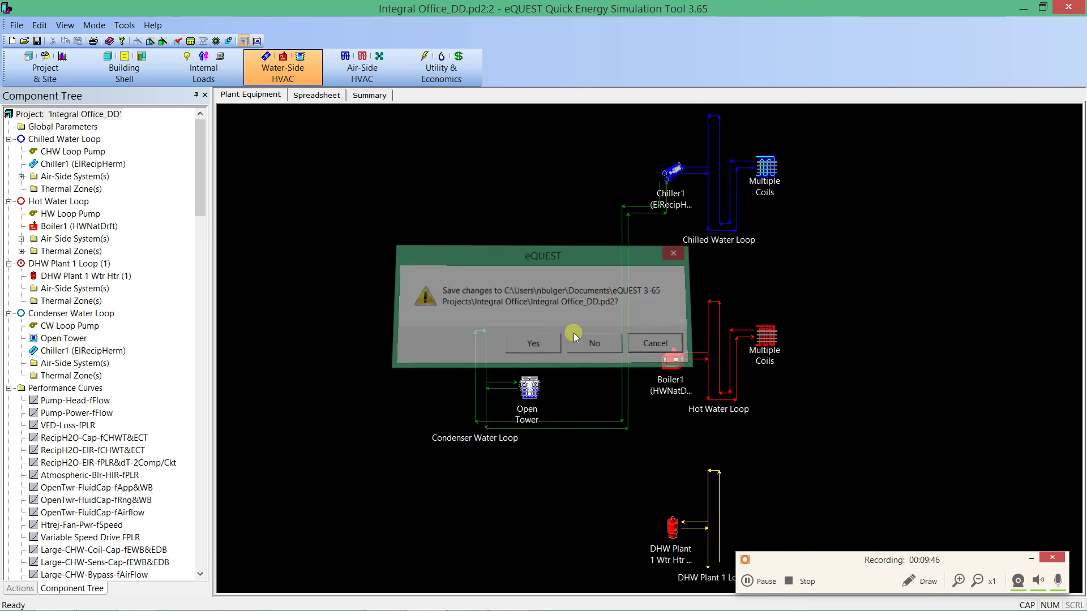
Launch the Building Creation Wizard from Actions, saving the project and accepting the wizard warning
left_click(20, 589)
left_click(47, 141)
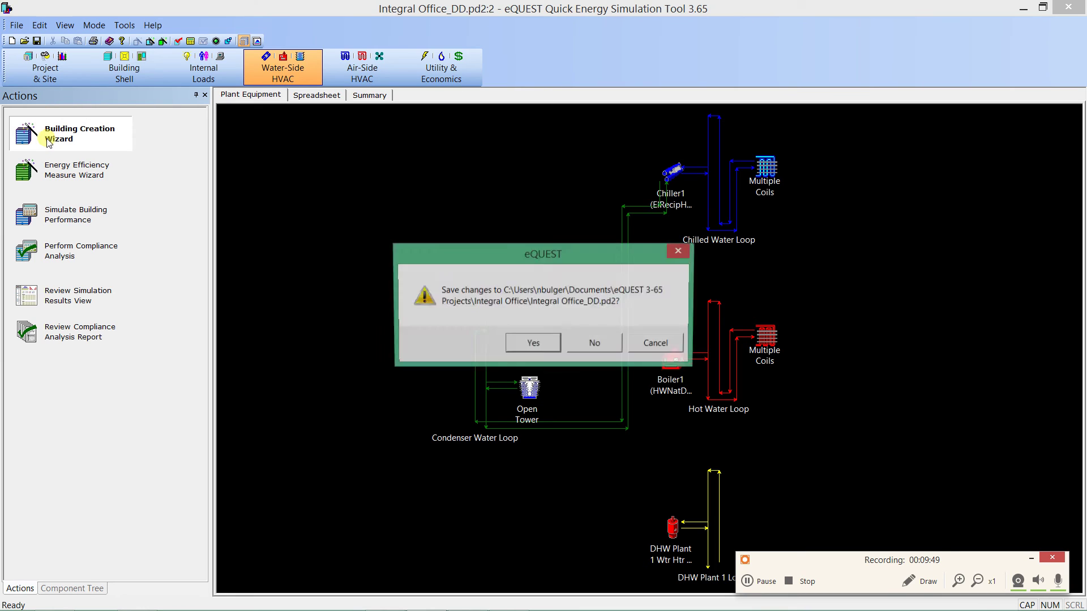
left_click(532, 347)
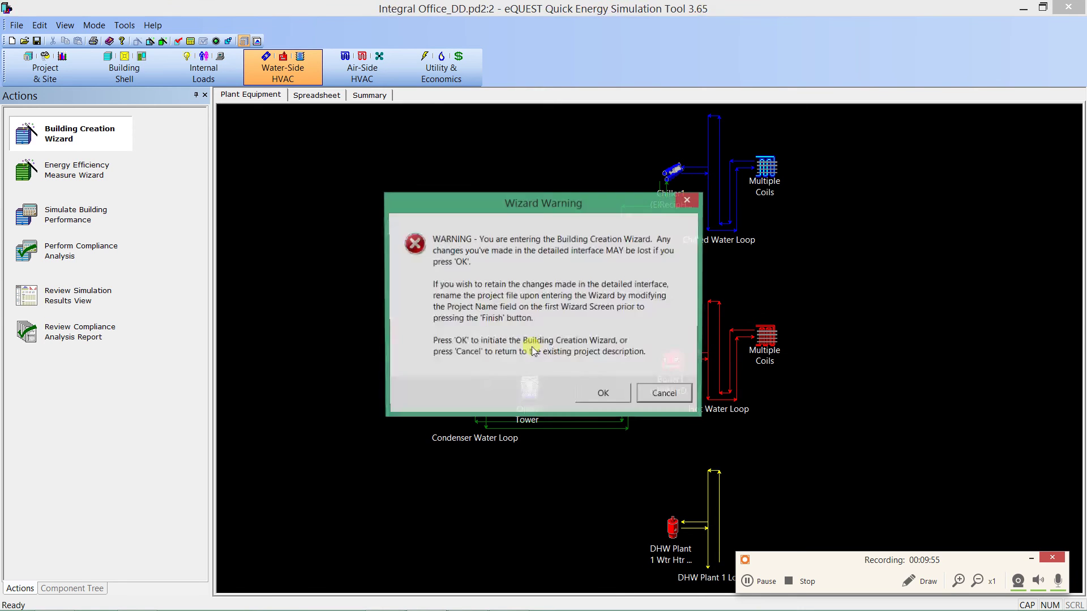
left_click(595, 398)
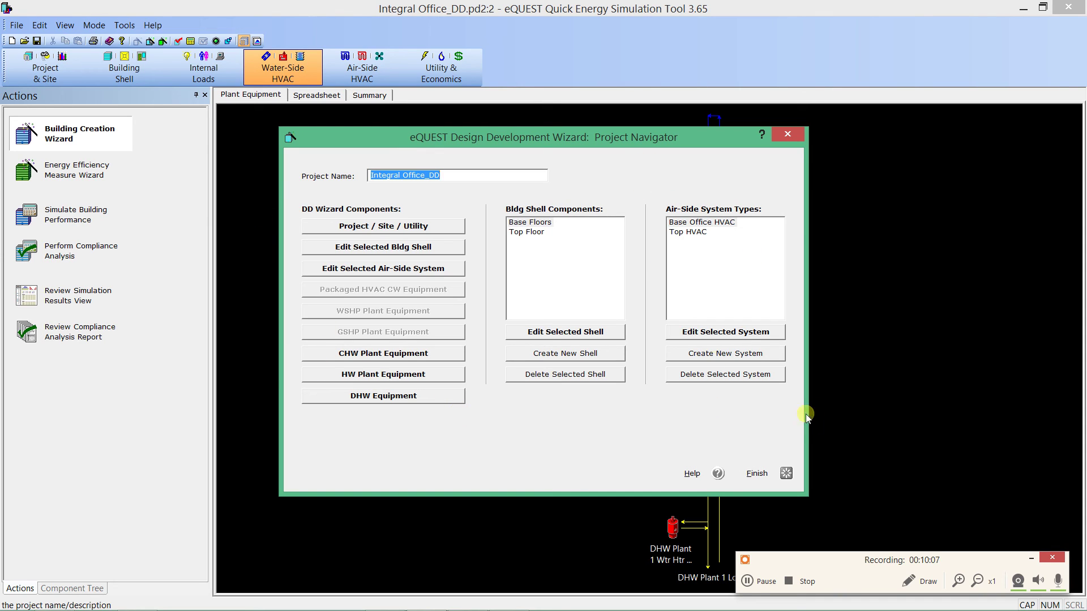
Inspect the Top Floor shell's window glass type list unchanged, then exit the wizard to the project
double_click(542, 234)
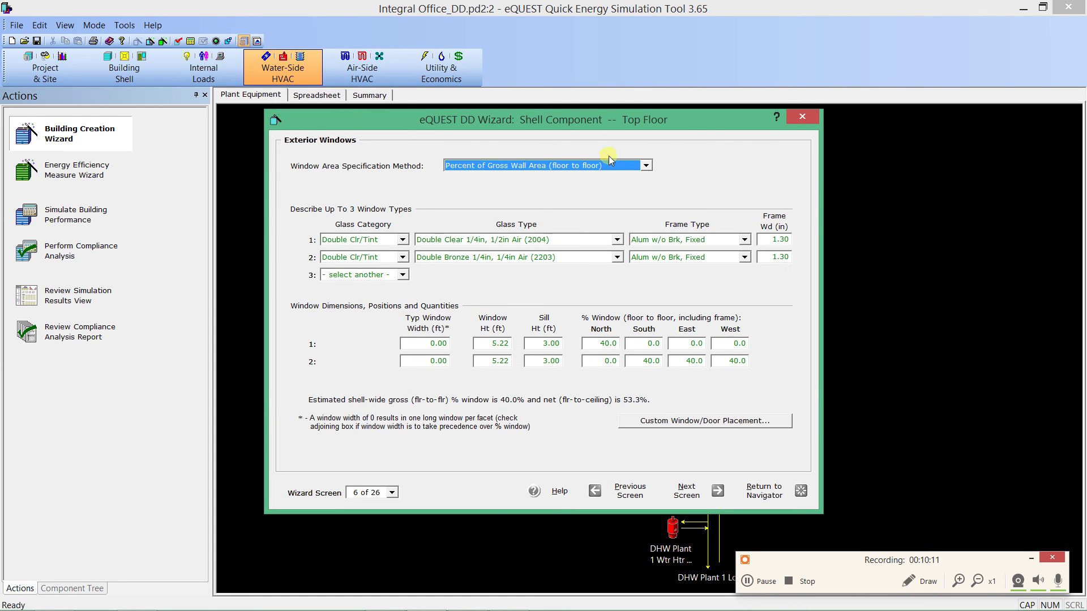
left_click(616, 240)
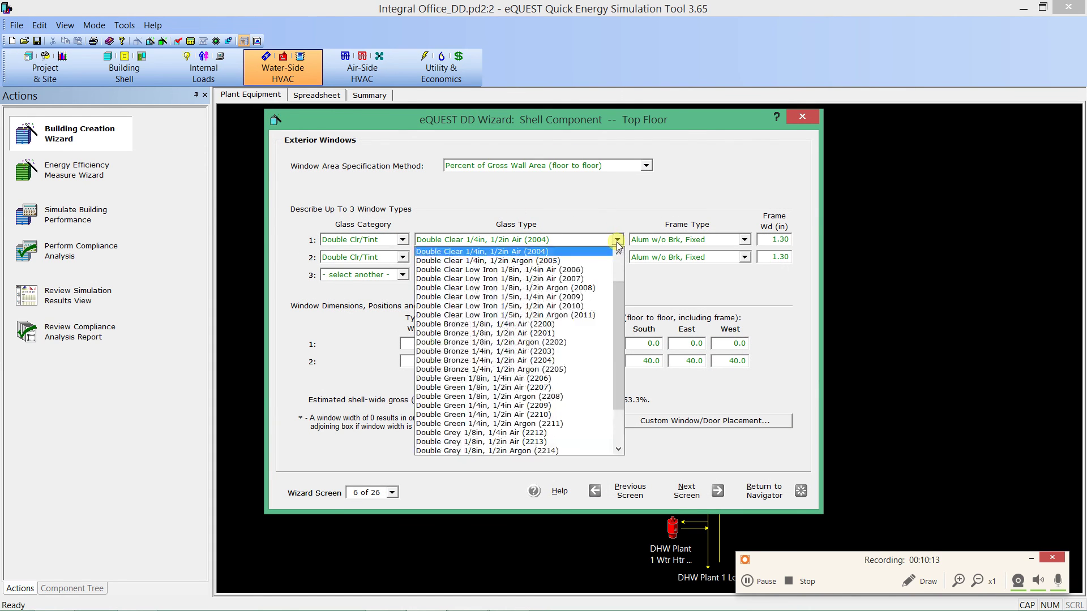
left_click_drag(615, 296, 614, 386)
left_click(757, 292)
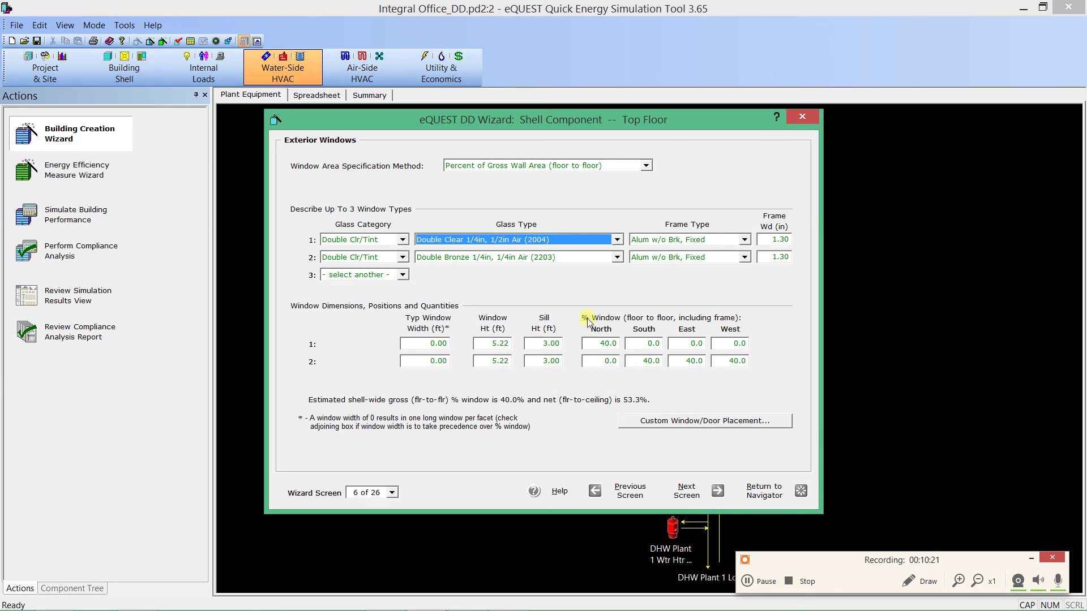
left_click(768, 497)
left_click(759, 473)
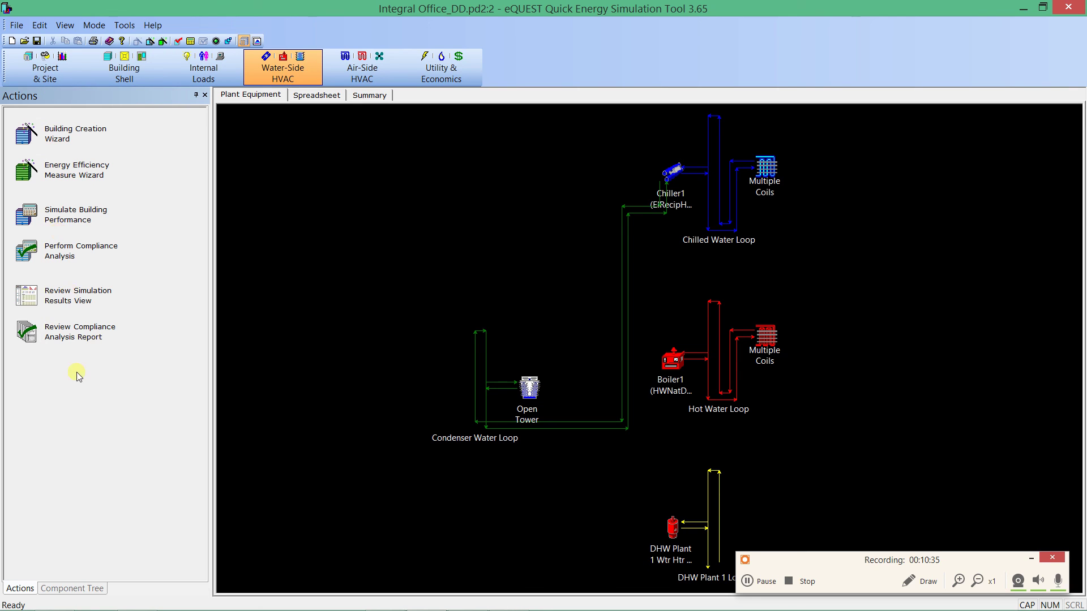
Select Chiller1 in the water-side plant diagram and review its basic properties
left_click(82, 589)
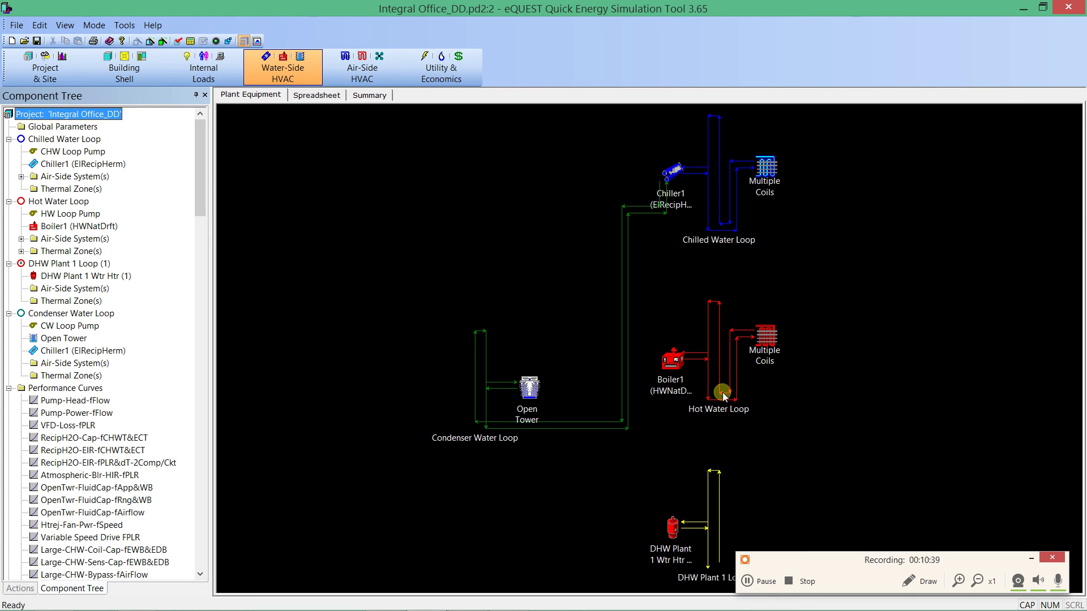
left_click(667, 171)
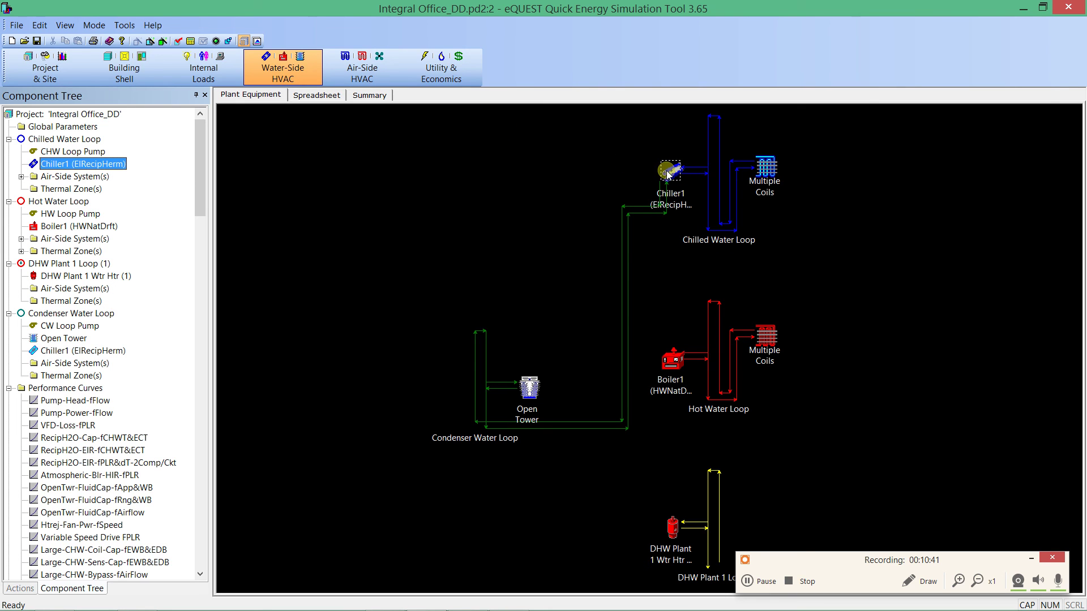
left_click(140, 67)
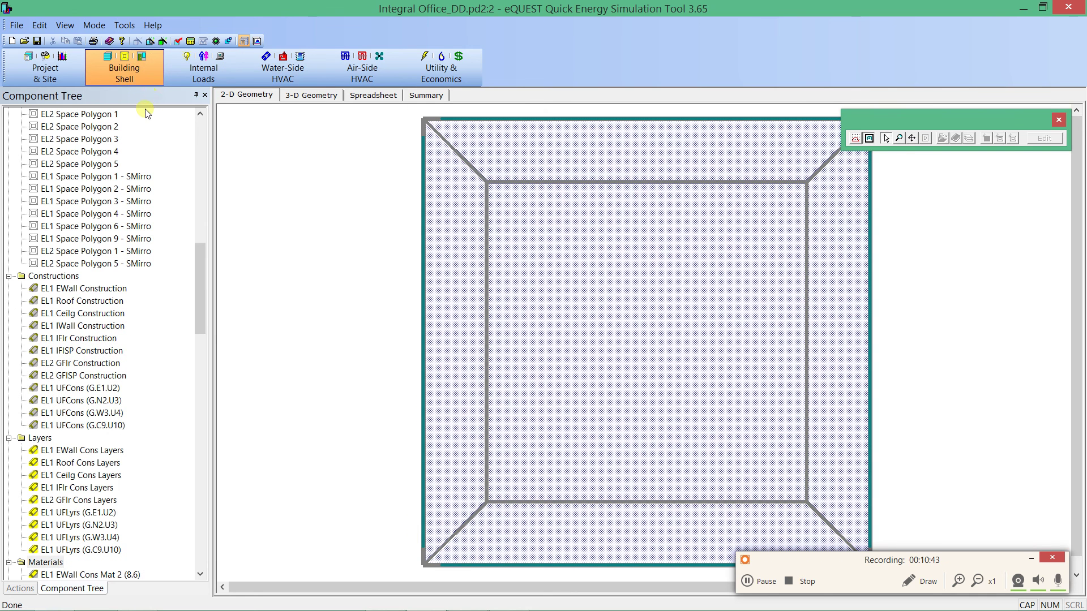
left_click(282, 68)
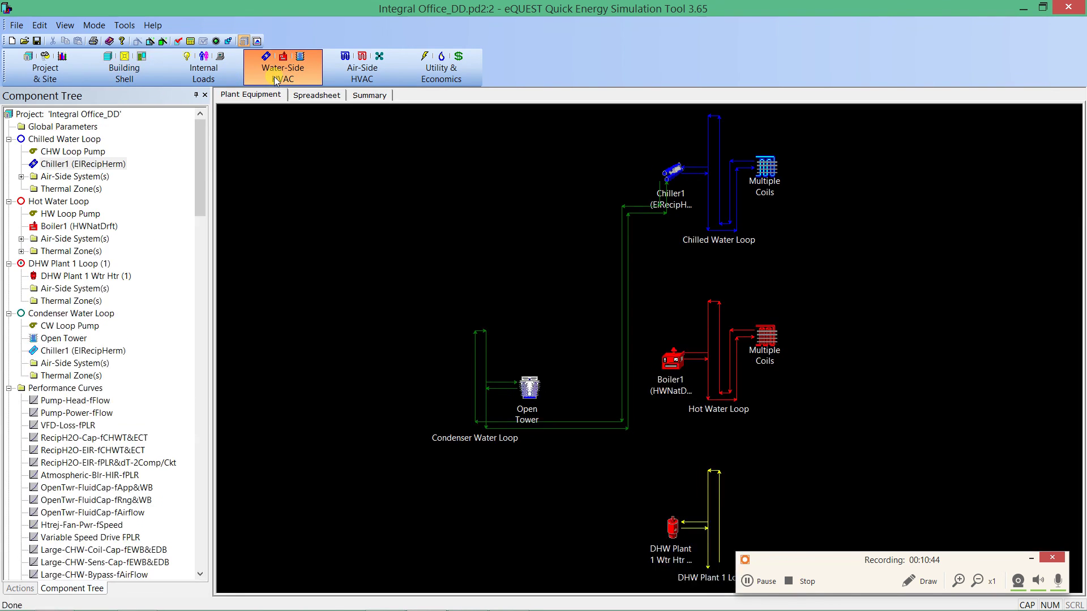
double_click(669, 173)
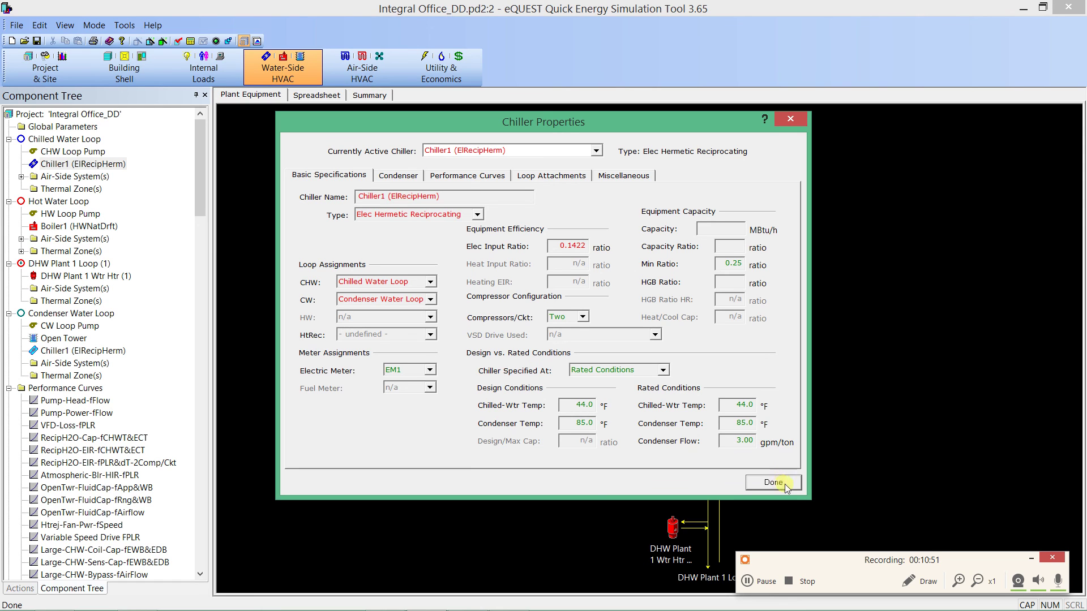
left_click(793, 120)
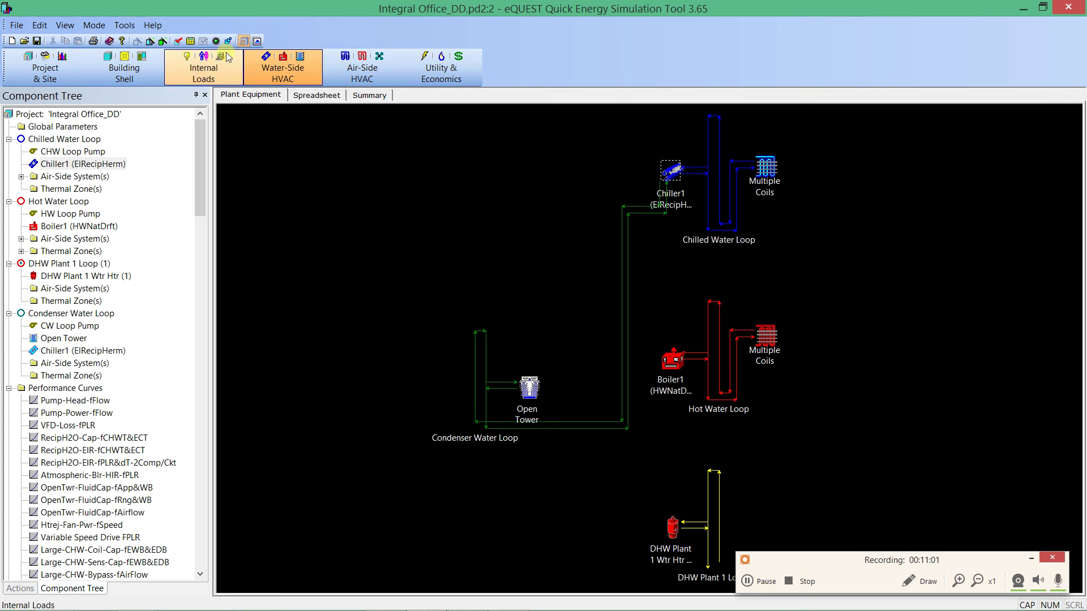
Look over Chiller1's properties once more, then bring up the data editing Mode options
left_click(658, 164)
left_click(747, 171)
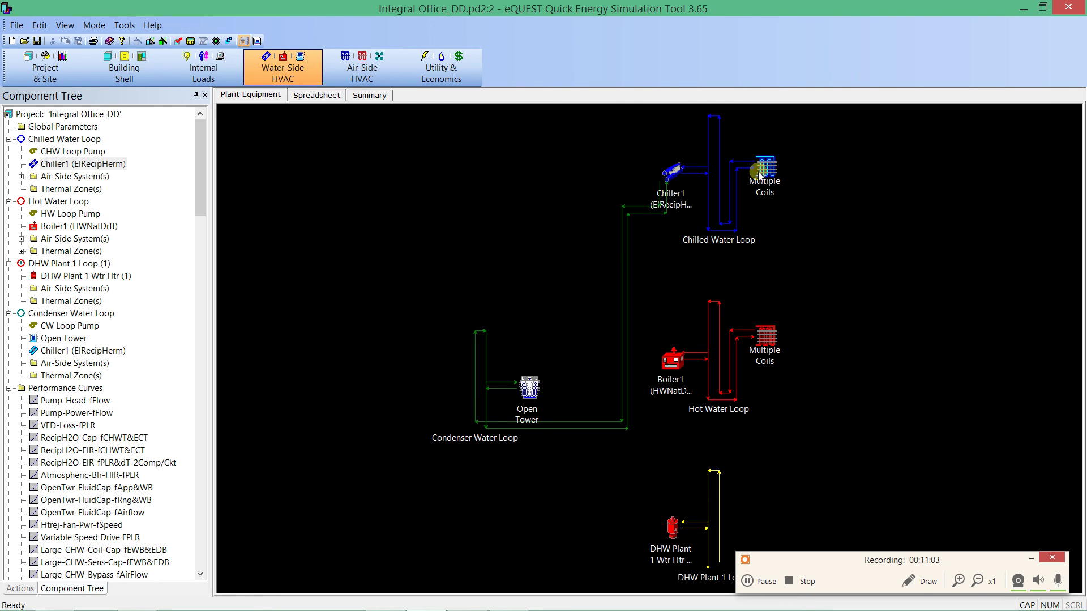
left_click(667, 172)
double_click(669, 175)
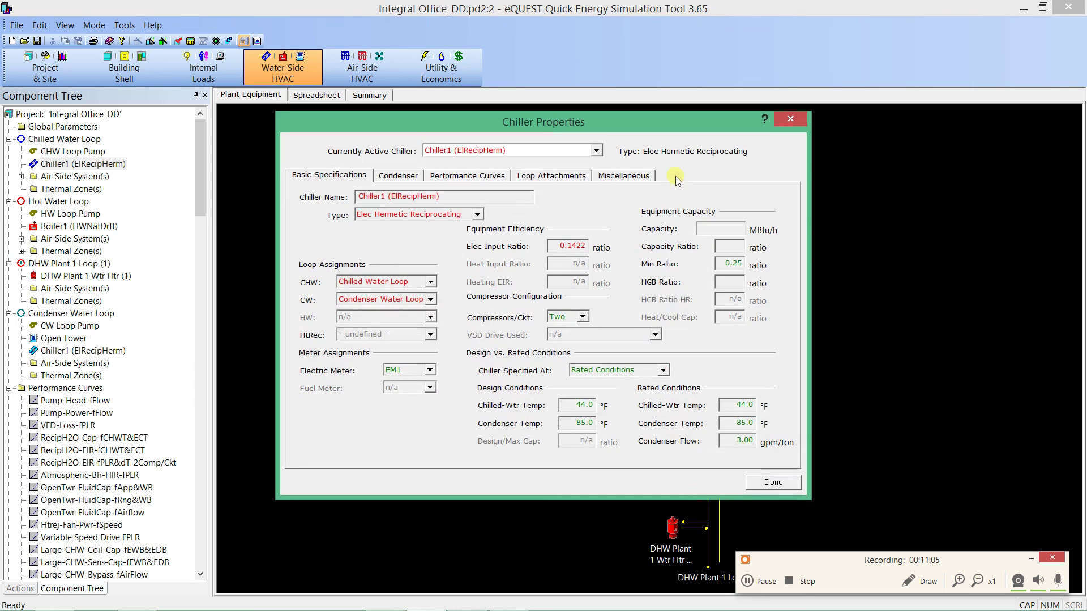
left_click(773, 482)
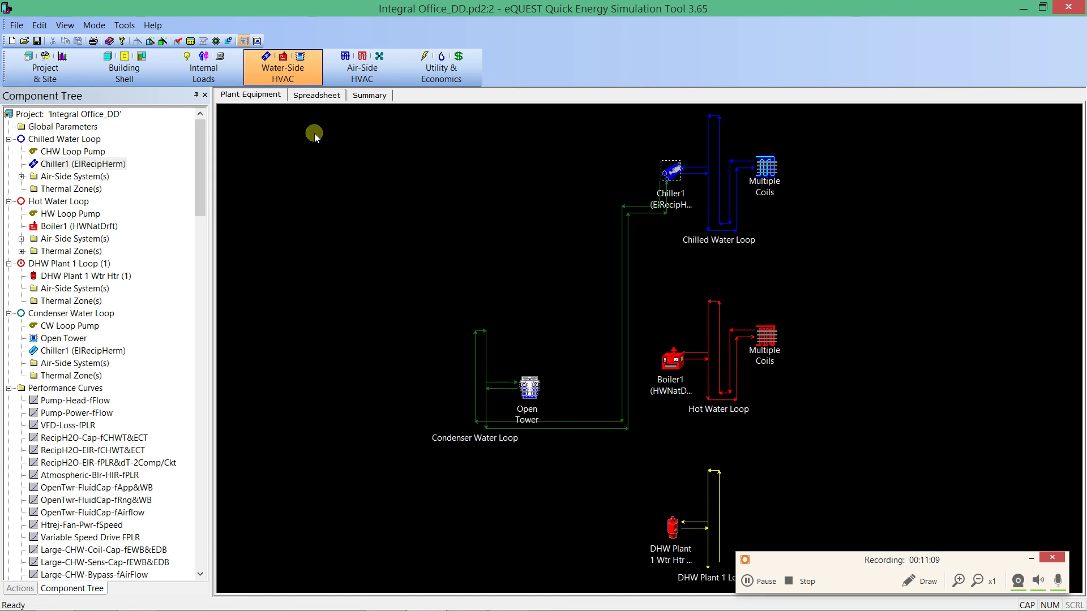
left_click(94, 25)
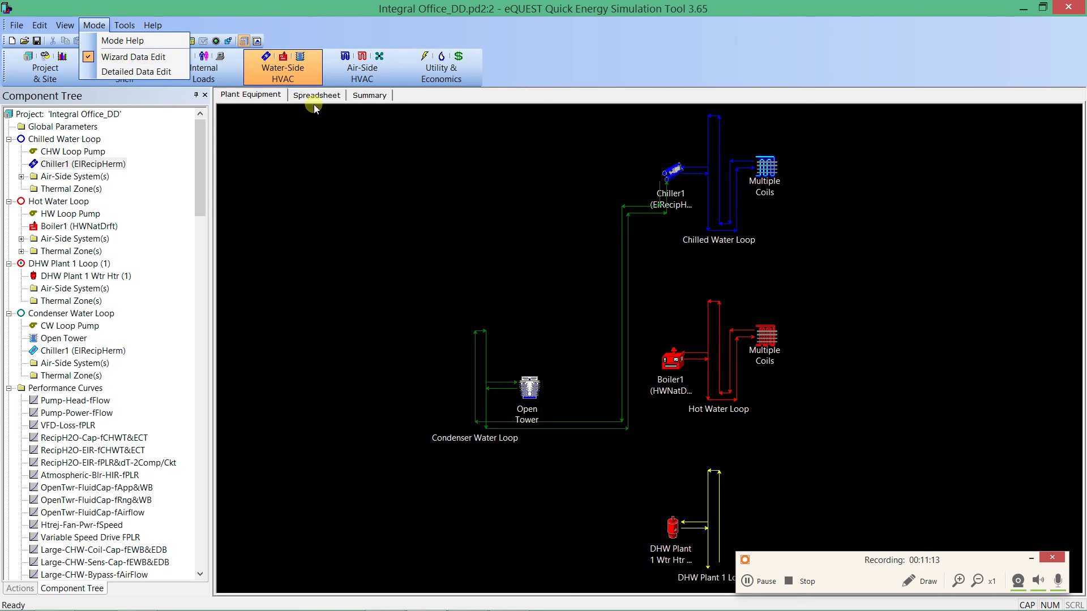
left_click(438, 189)
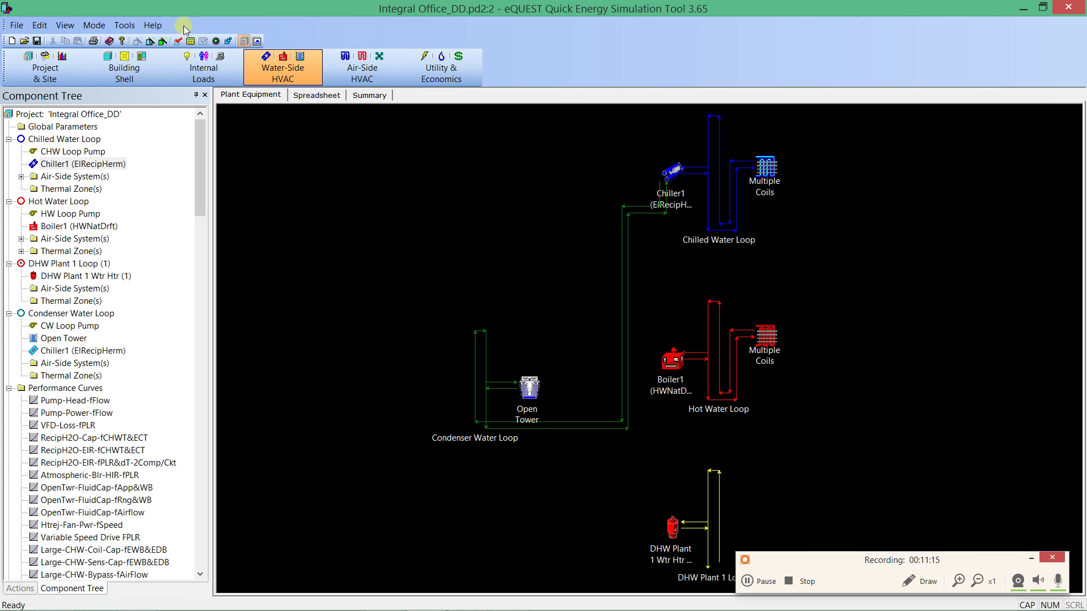
left_click(102, 24)
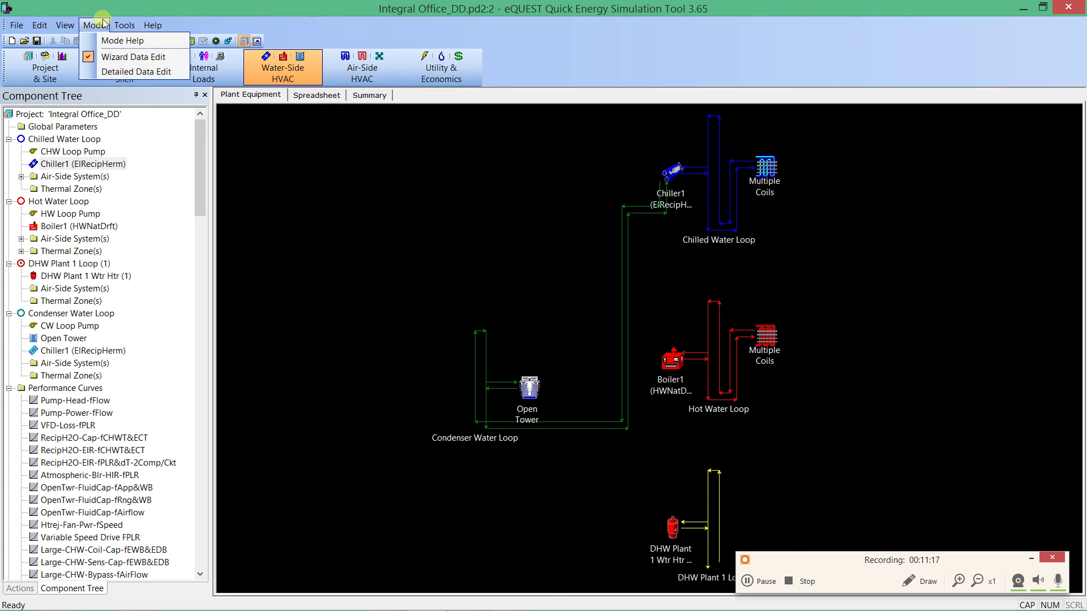